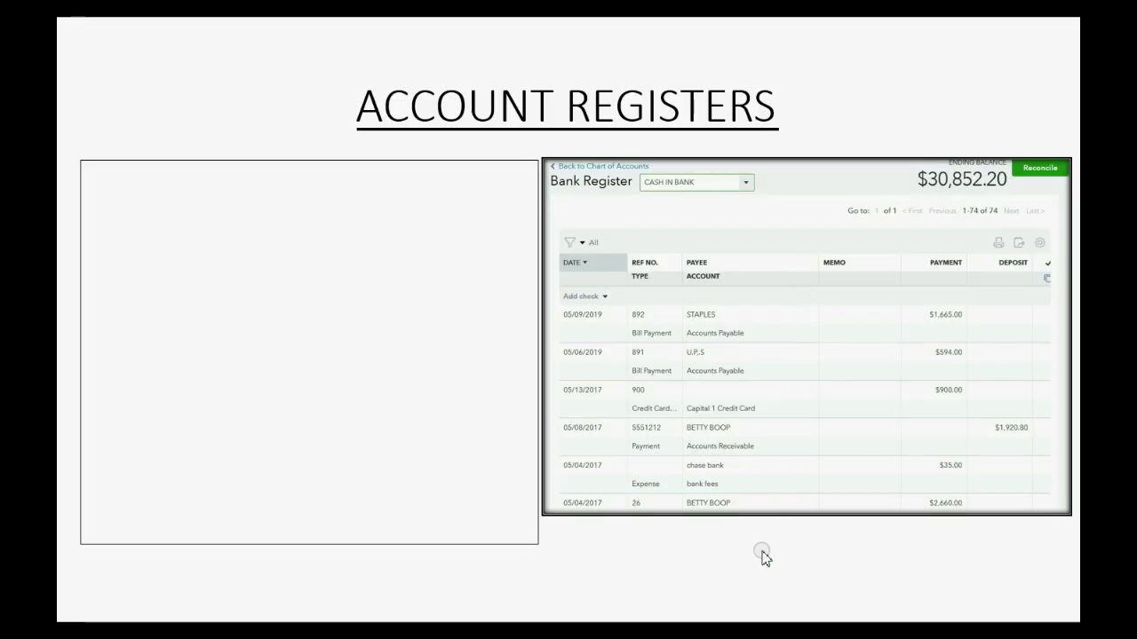
pyautogui.press('Right')
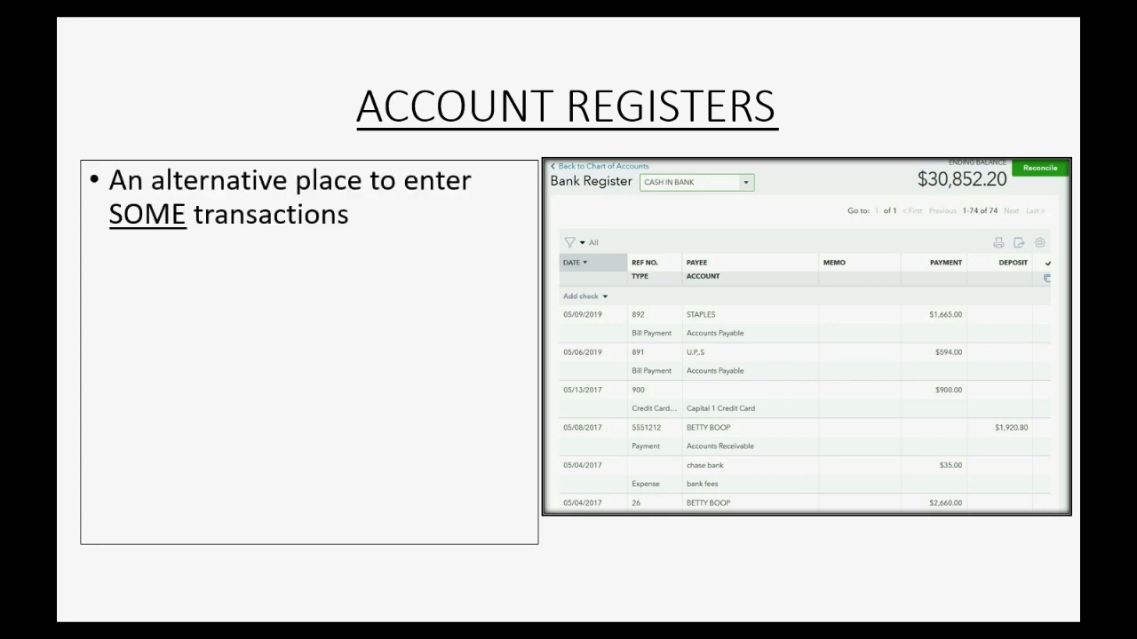
pyautogui.press('Right')
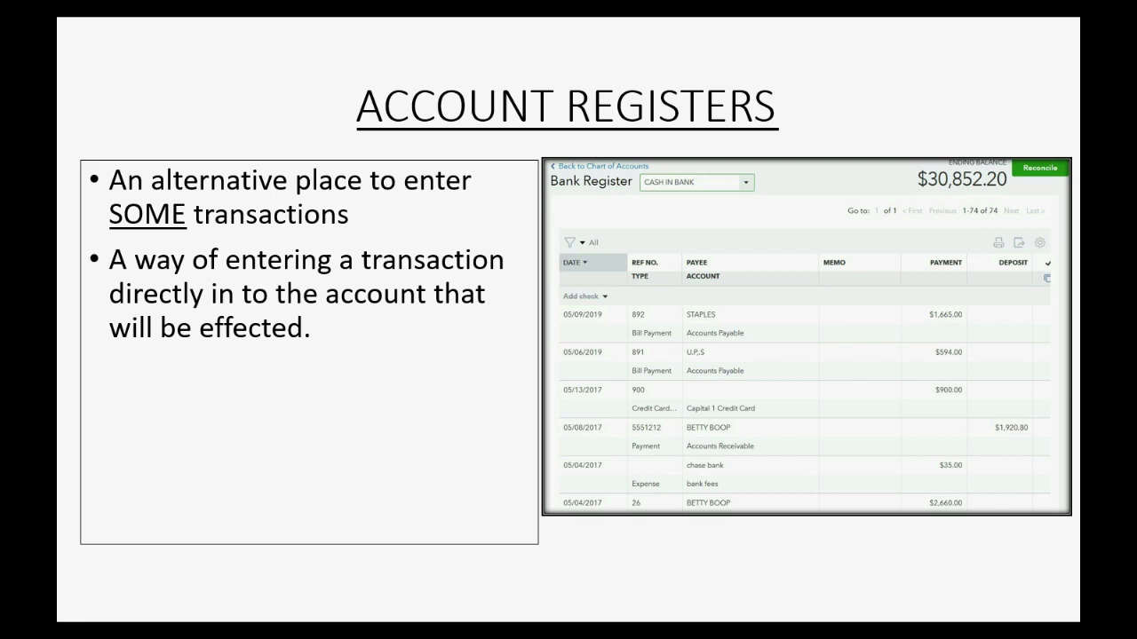
pyautogui.press('Right')
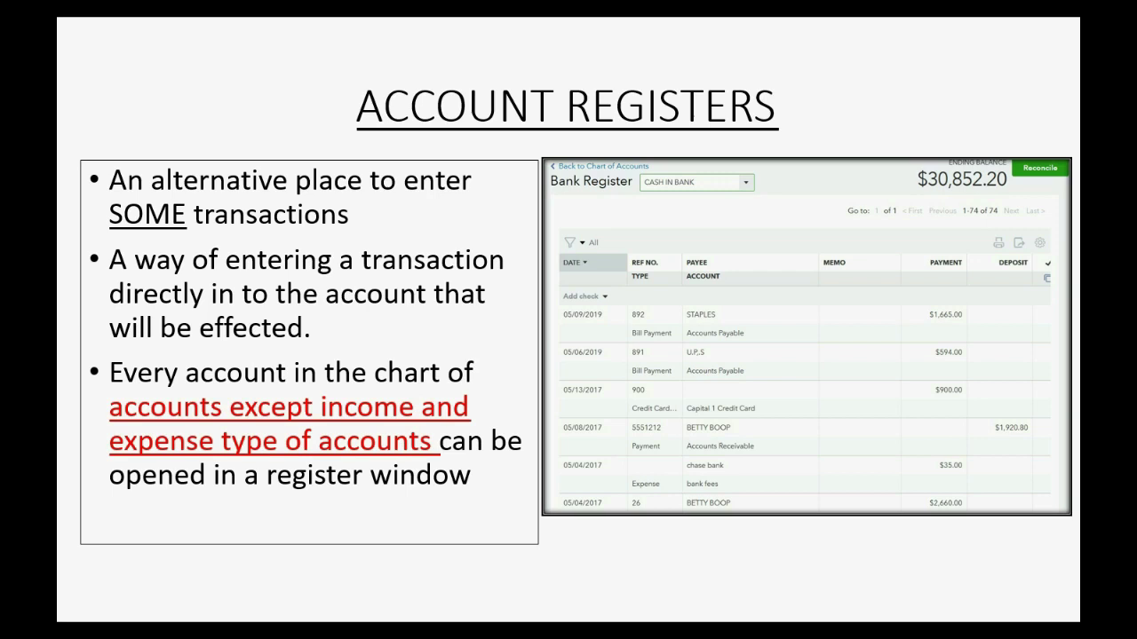
pyautogui.press('Right')
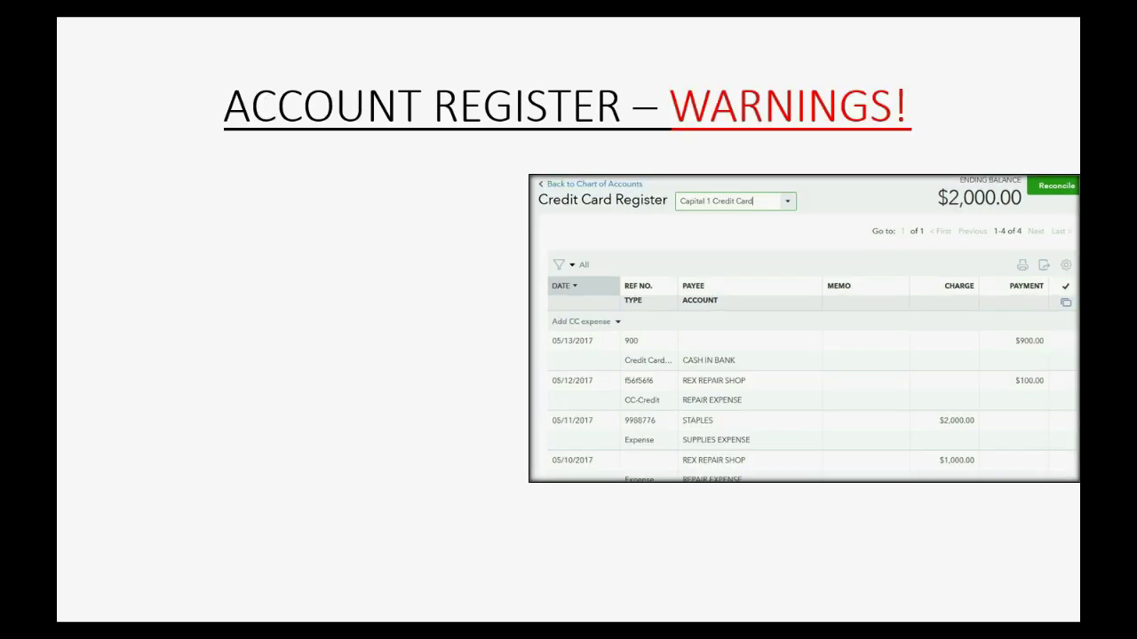
pyautogui.press('Right')
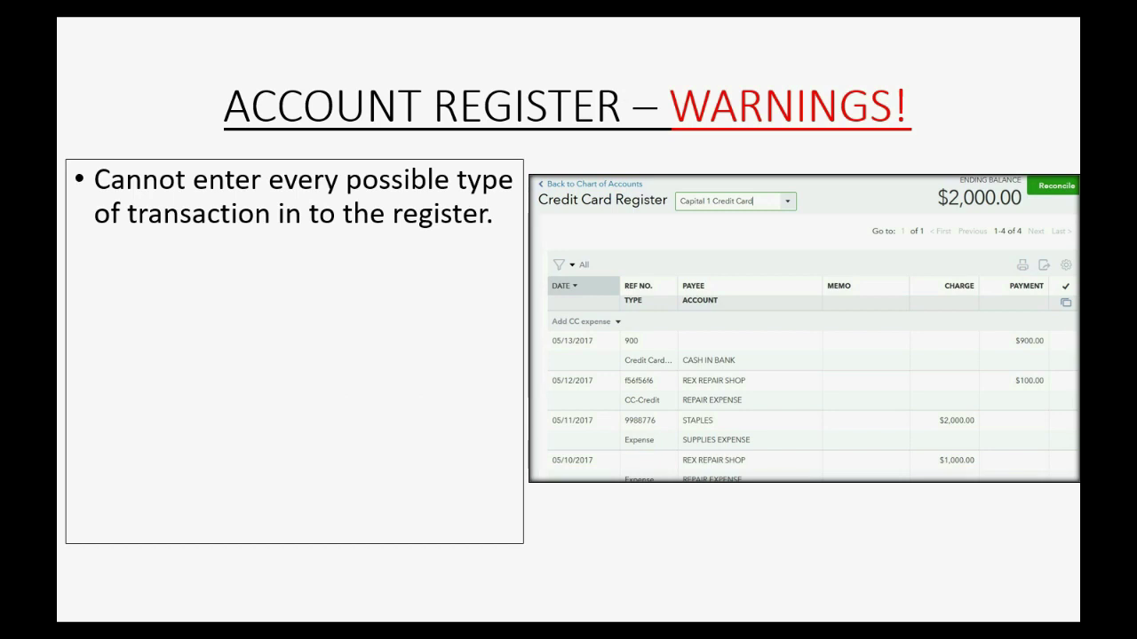
pyautogui.press('Right')
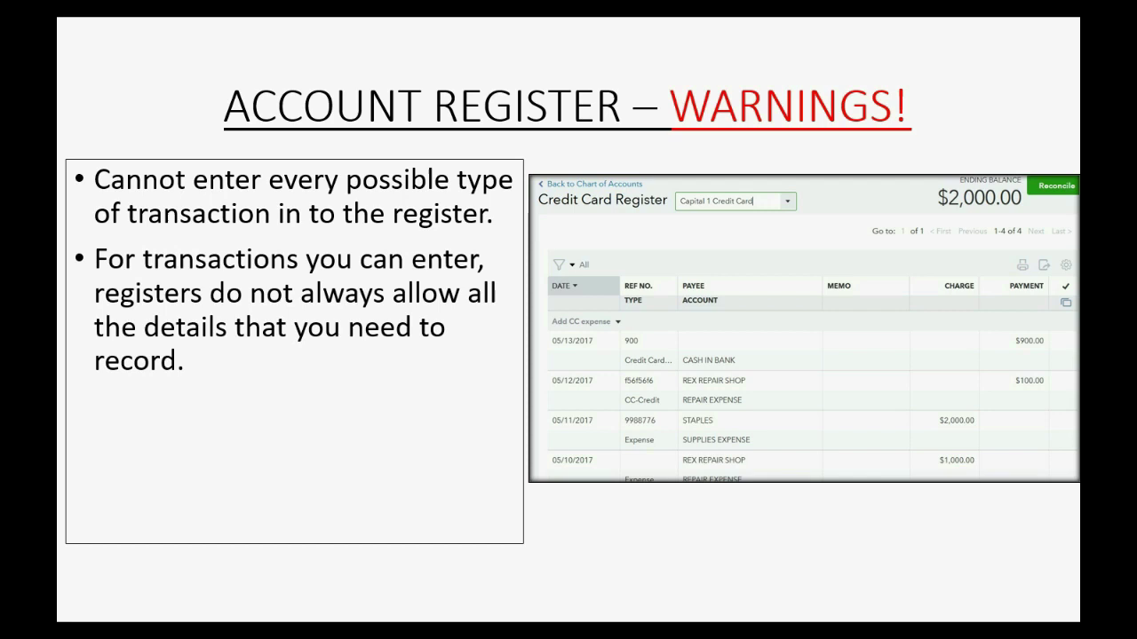
pyautogui.press('Right')
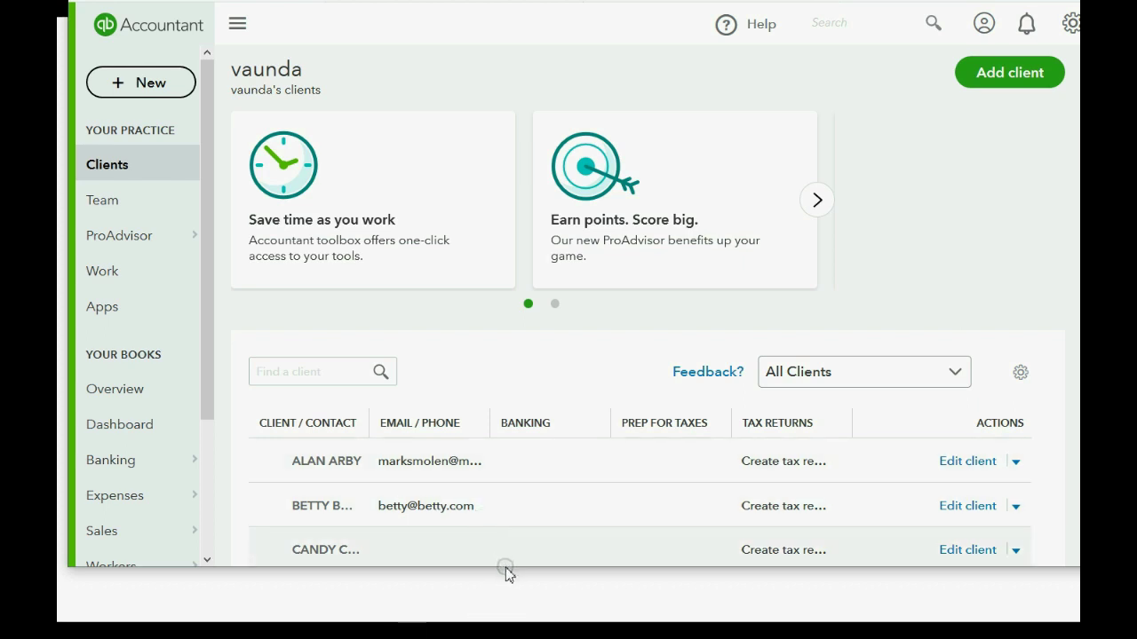
# Step: Open the chart of accounts and view the register of the CASH IN BANK account
pyautogui.moveTo(506, 568); pyautogui.dragTo(501, 625)
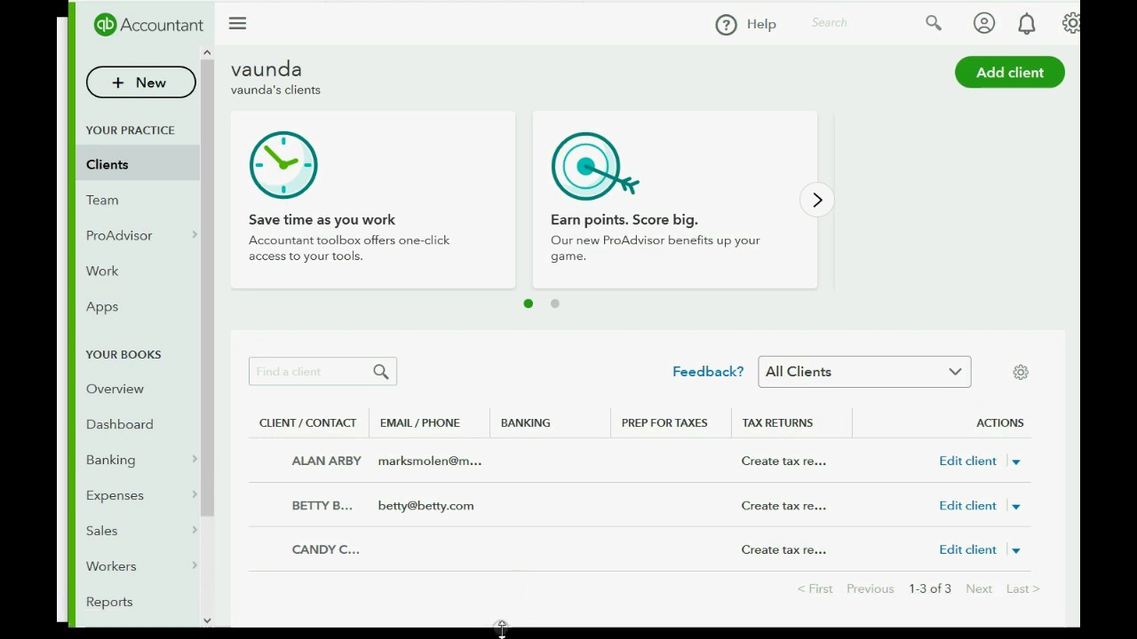
pyautogui.scroll(-2, 180, 525)
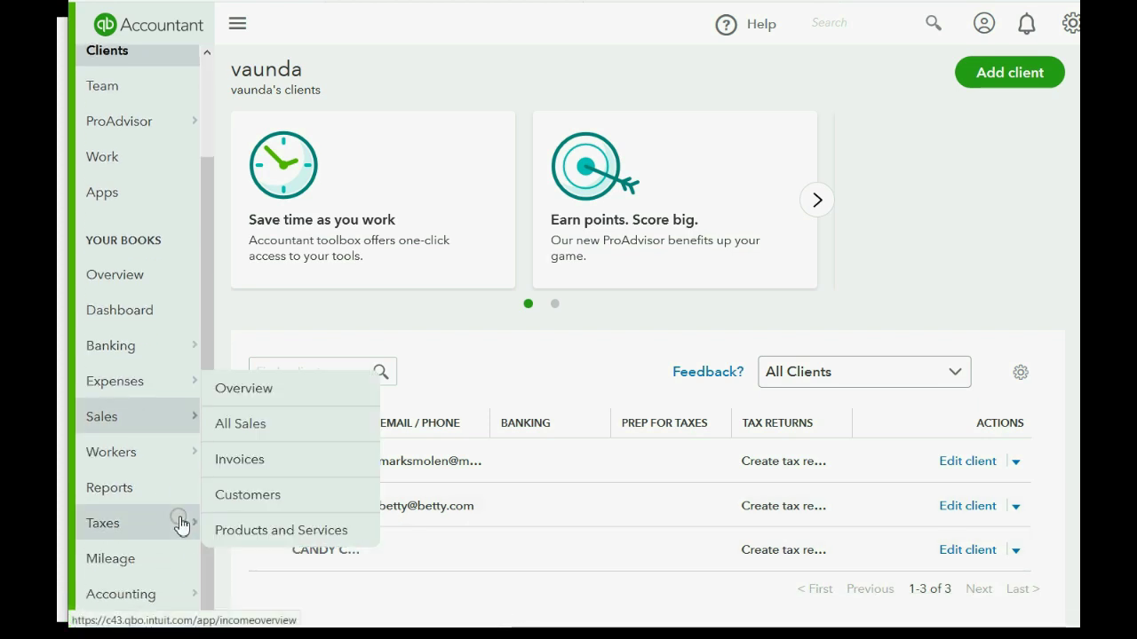
pyautogui.moveTo(137, 595)
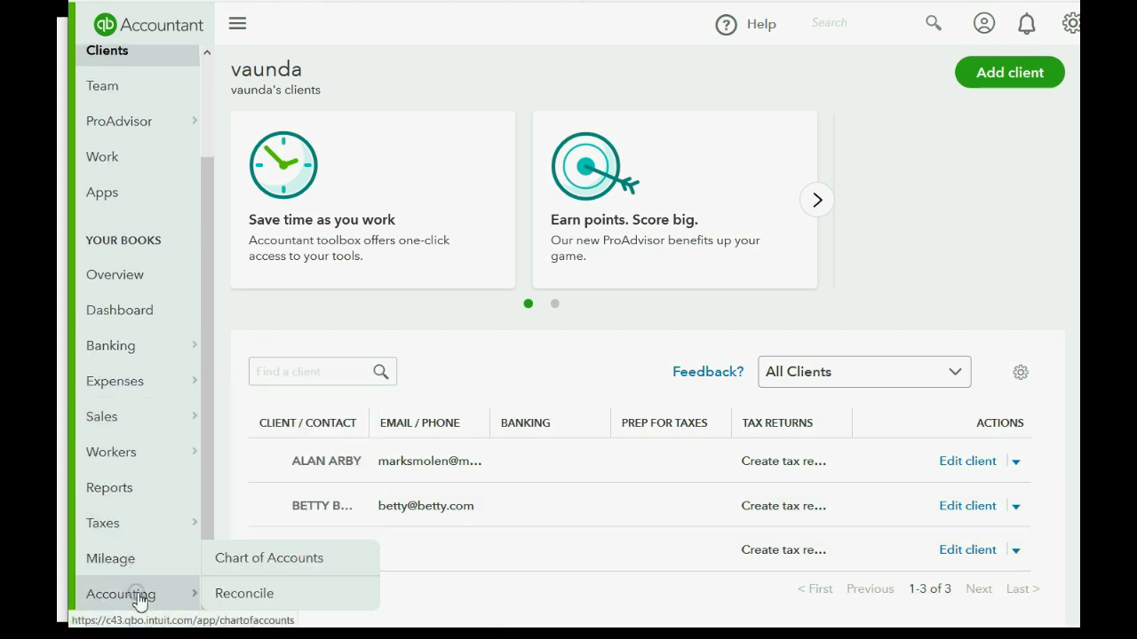
pyautogui.click(248, 559)
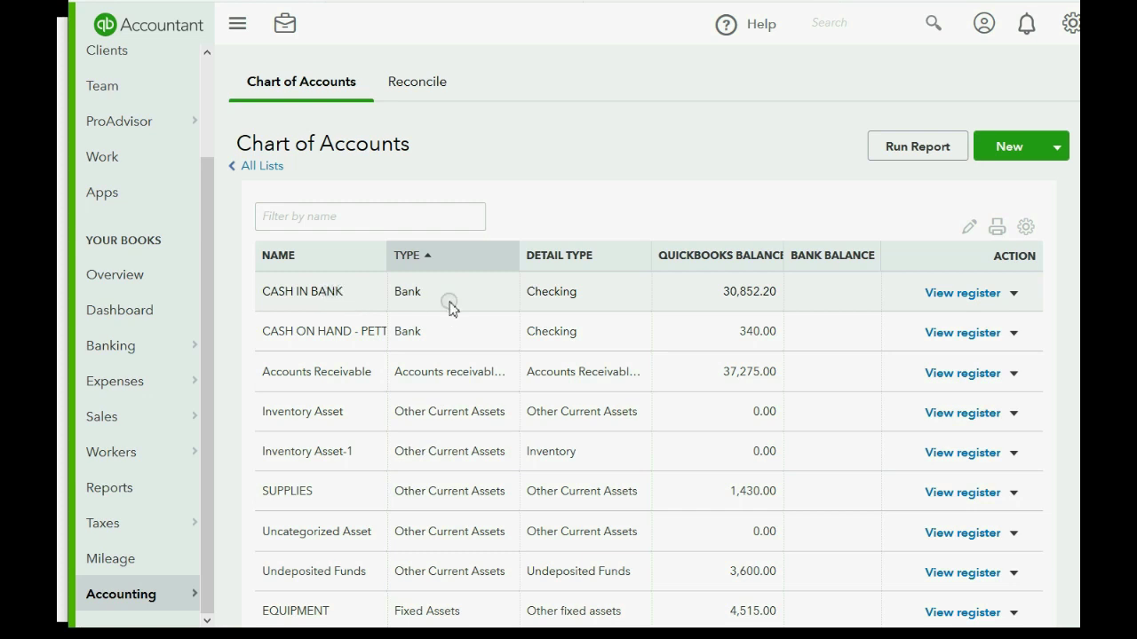
pyautogui.click(944, 293)
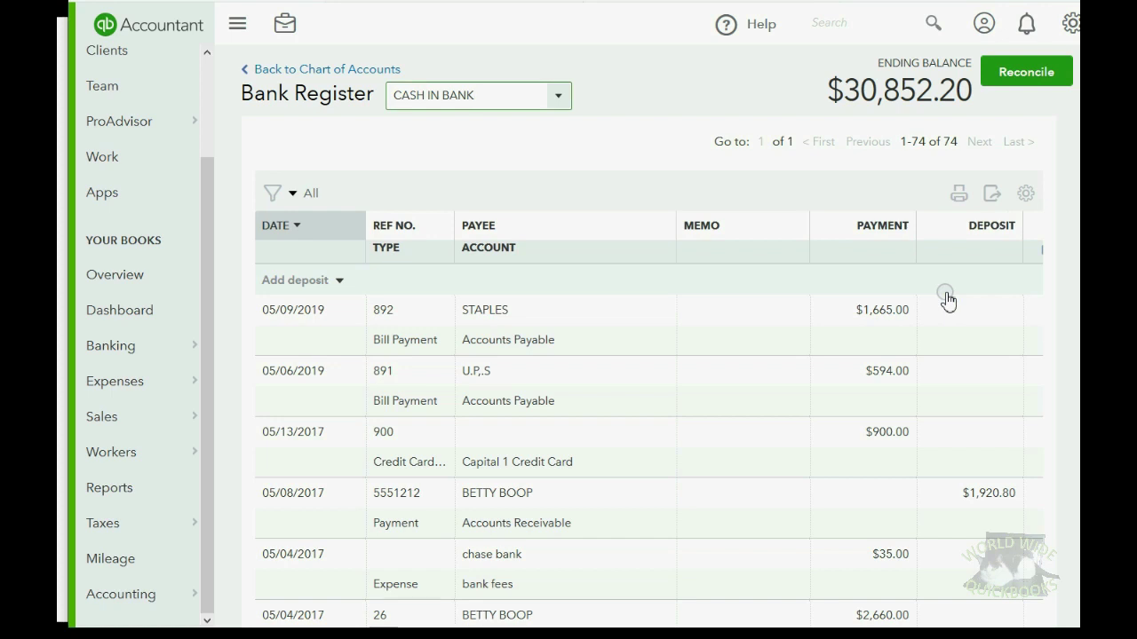
# Step: Examine which accounts can be chosen for the register, keeping CASH IN BANK selected
pyautogui.click(559, 104)
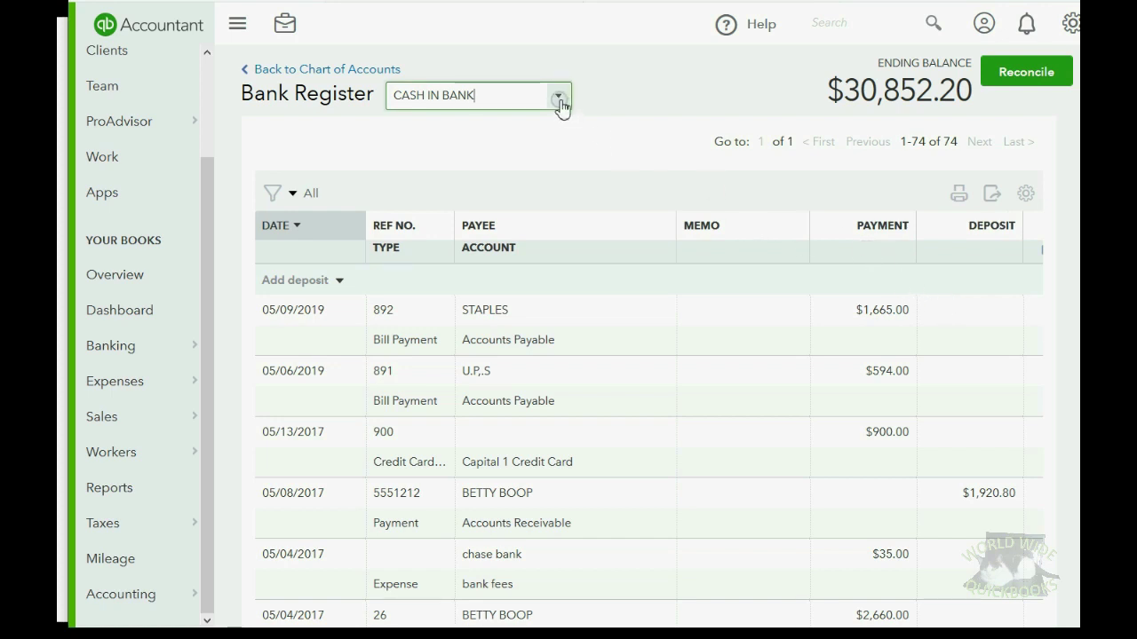
pyautogui.click(558, 101)
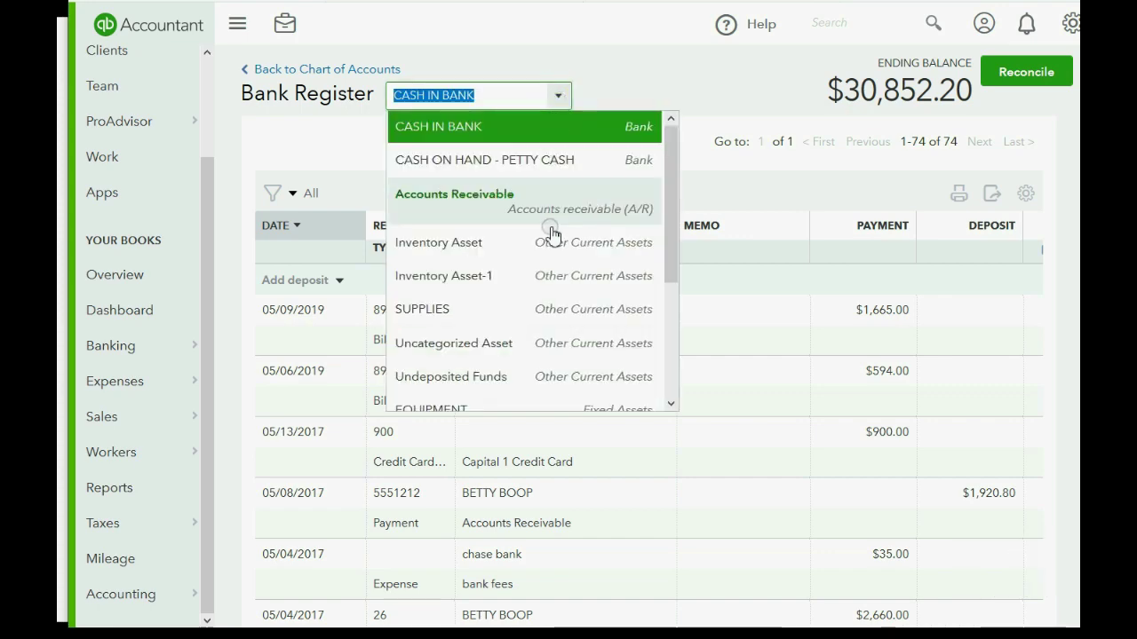
pyautogui.scroll(-2, 551, 233)
pyautogui.scroll(2, 552, 233)
pyautogui.scroll(-2, 552, 233)
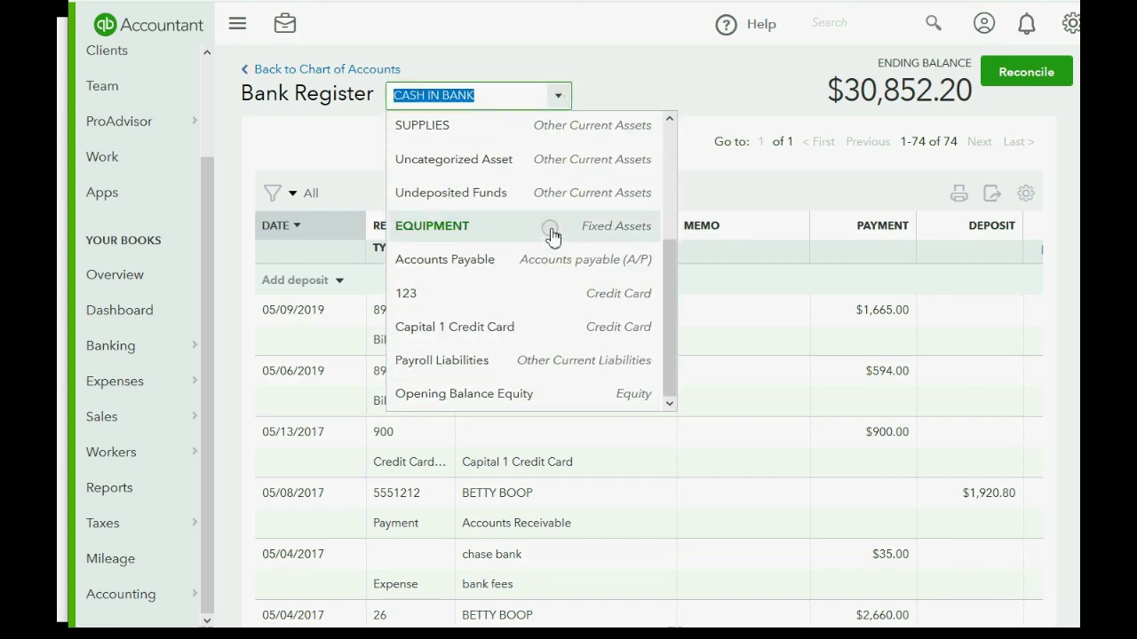
pyautogui.scroll(2, 551, 234)
pyautogui.scroll(-2, 552, 233)
pyautogui.scroll(2, 551, 234)
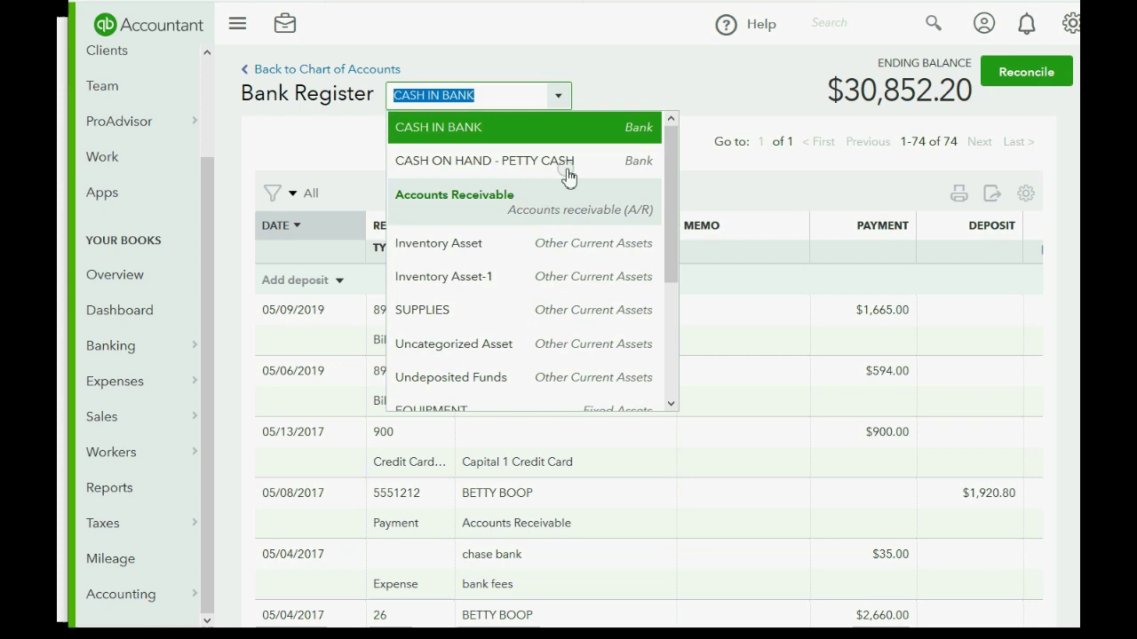
pyautogui.click(556, 98)
pyautogui.click(556, 98)
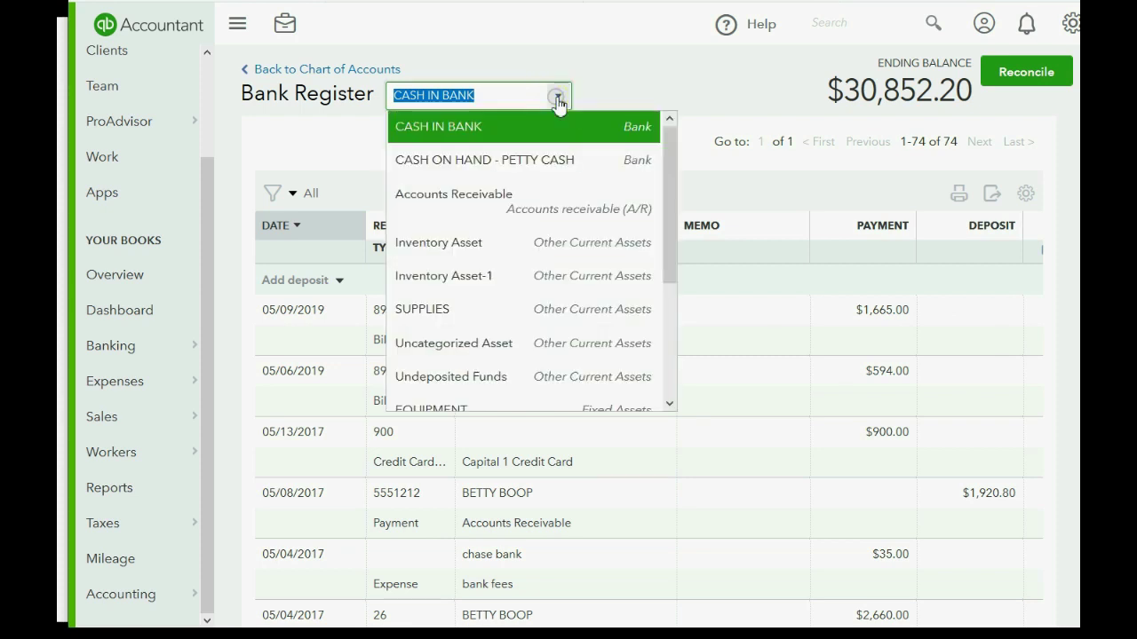
pyautogui.click(699, 85)
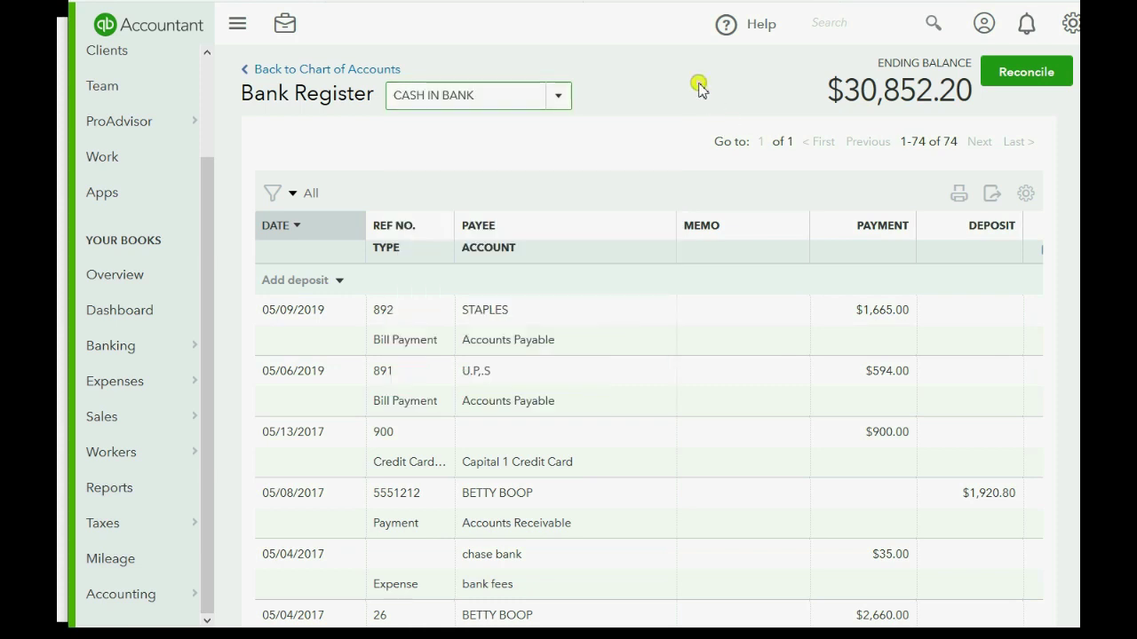
pyautogui.click(550, 101)
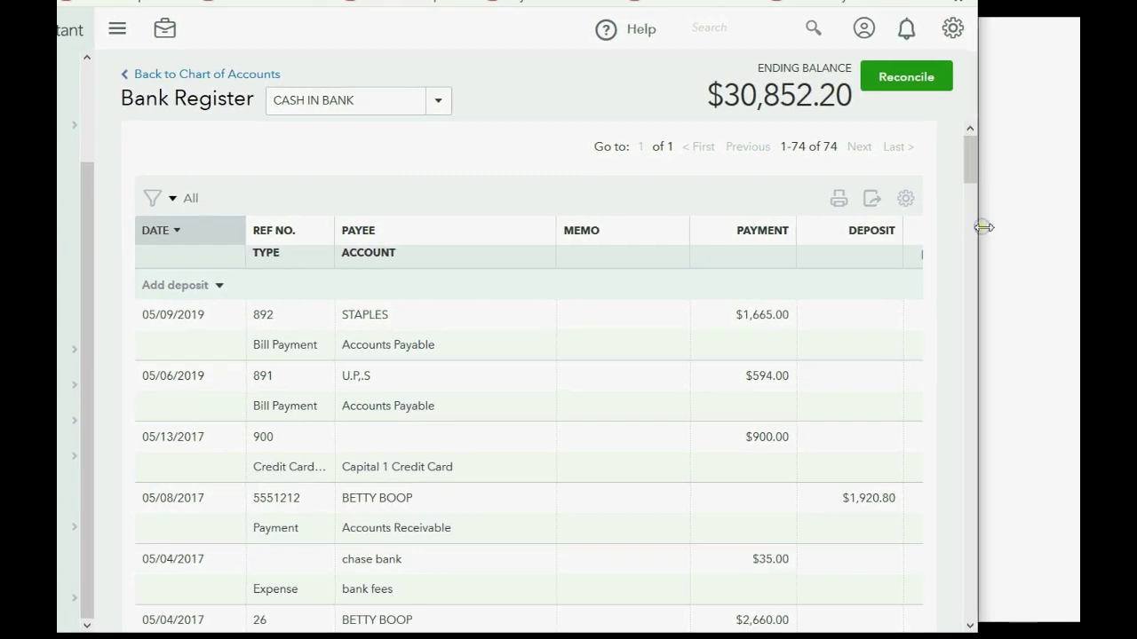
# Step: Widen the browser window to show the bank register's Balance column
pyautogui.moveTo(980, 223); pyautogui.dragTo(1093, 225)
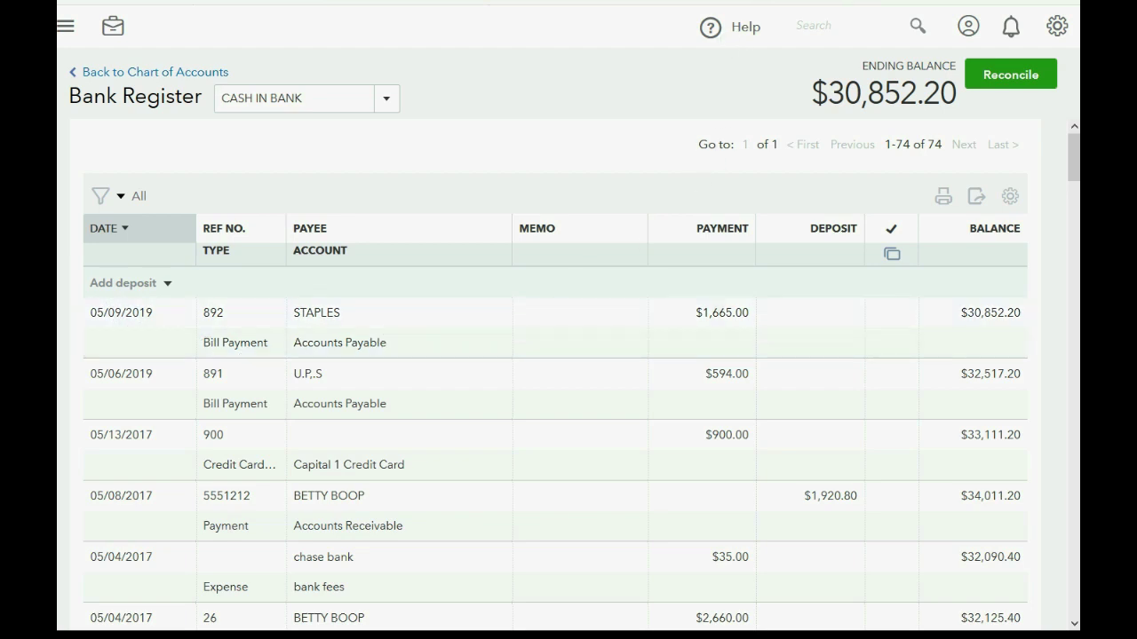
pyautogui.click(734, 307)
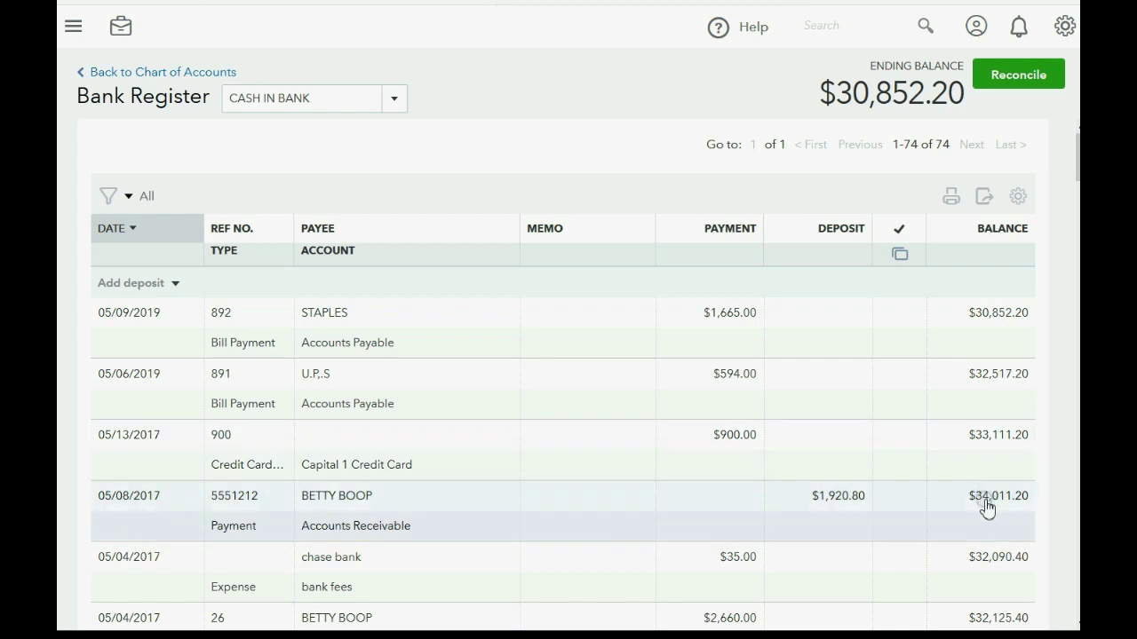
pyautogui.click(699, 537)
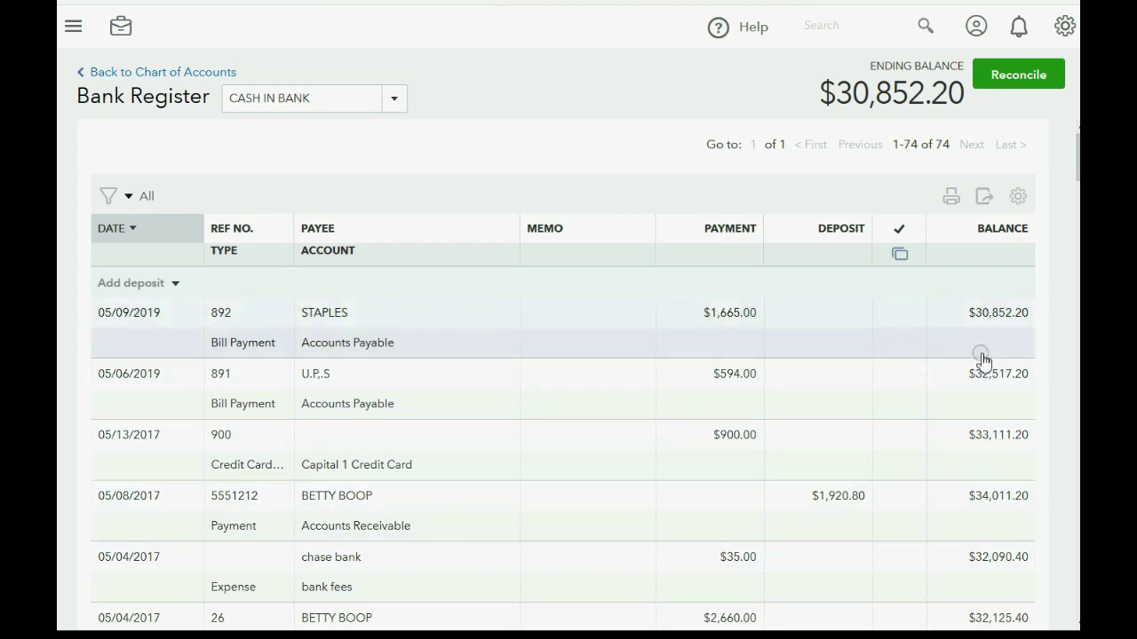
# Step: Add a check entry to the CASH IN BANK register with Risa'a Repair Ranch as the payee
pyautogui.click(176, 284)
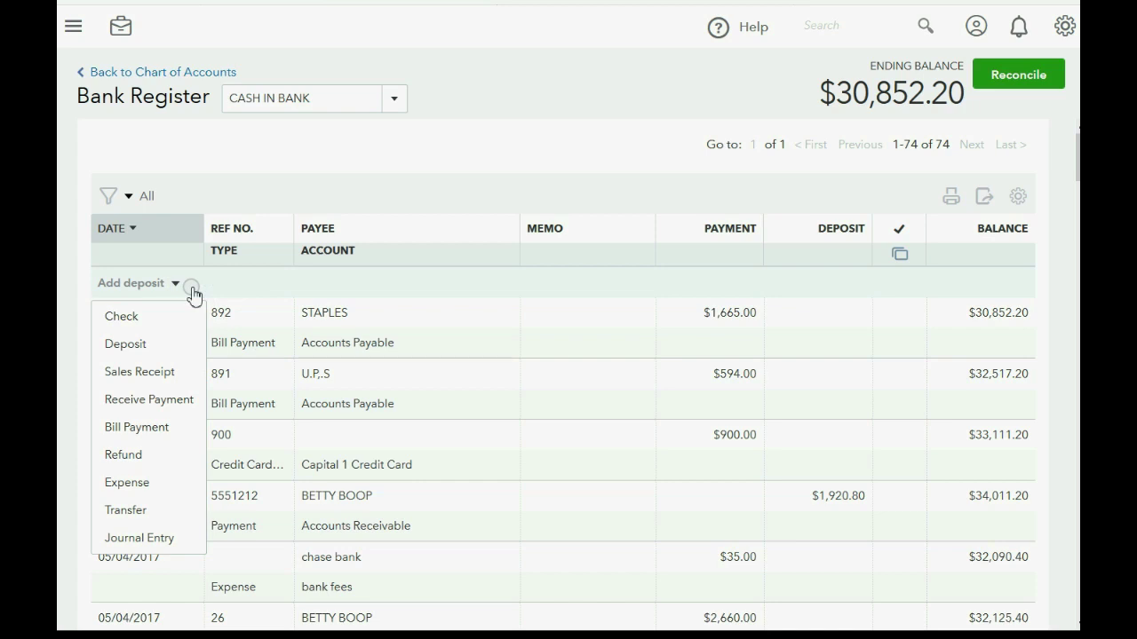
pyautogui.click(122, 317)
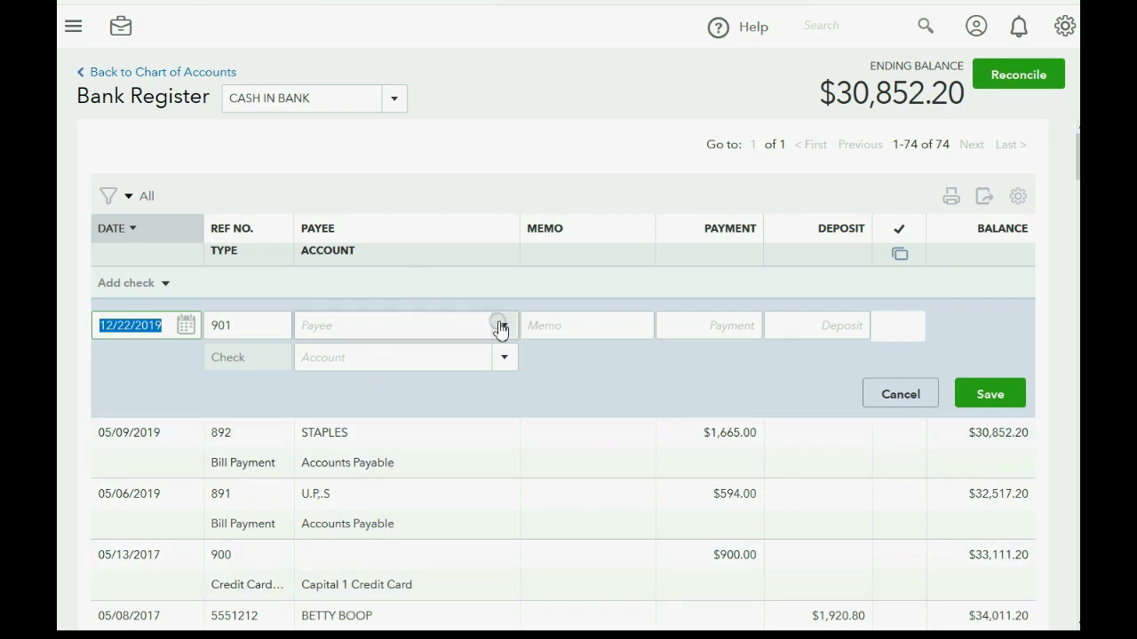
pyautogui.click(501, 327)
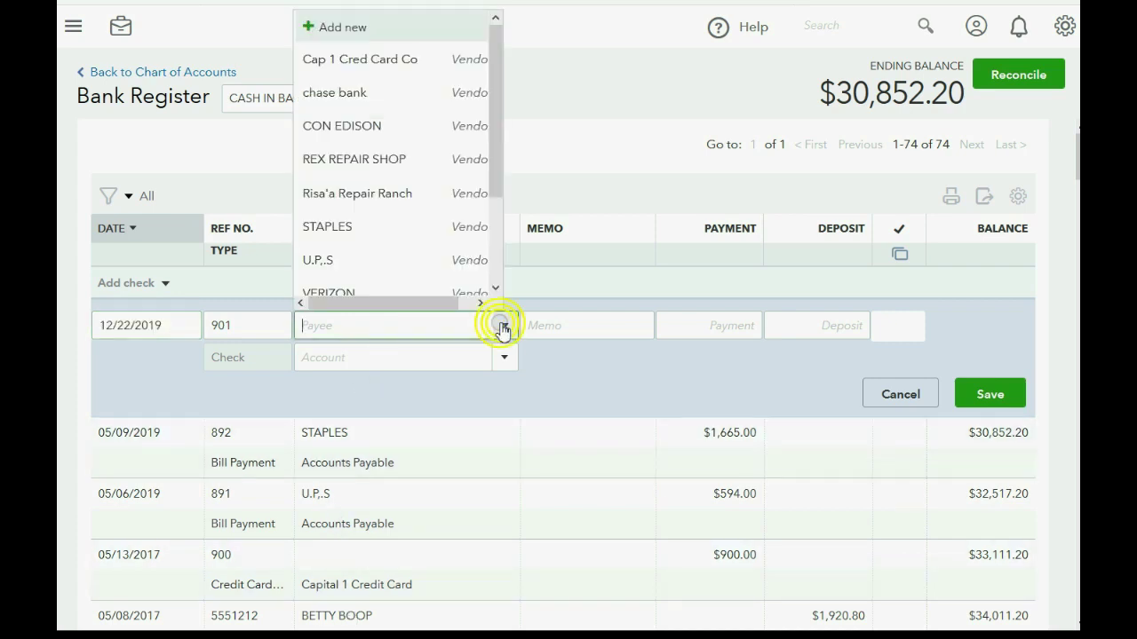
pyautogui.click(351, 196)
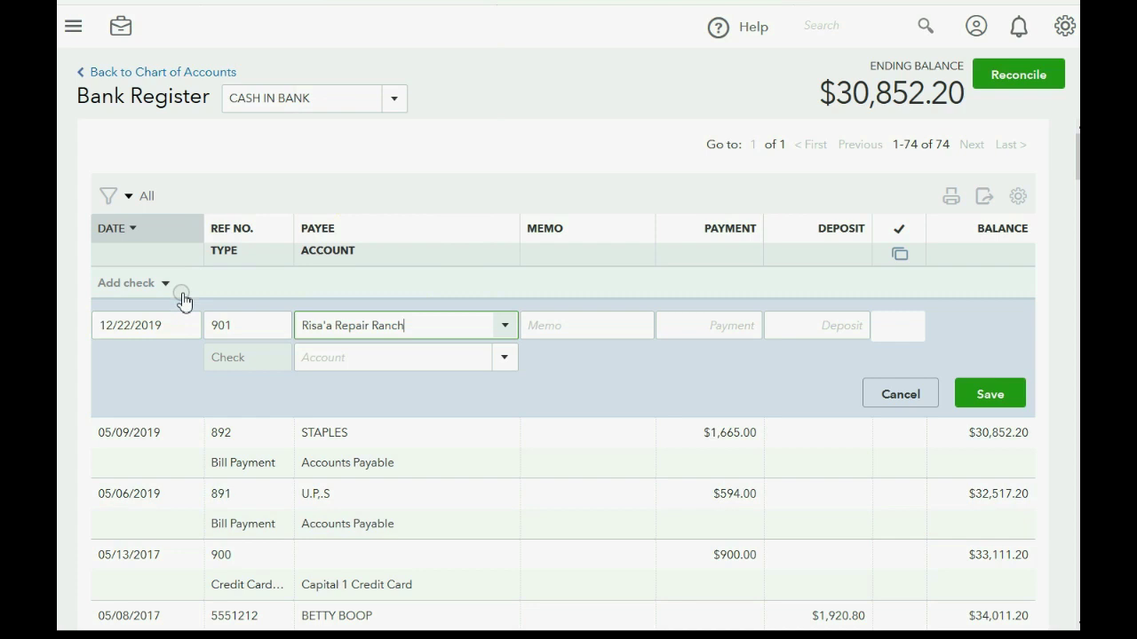
# Step: Set the new check's date to 05/14/2017
pyautogui.click(186, 327)
pyautogui.click(111, 373)
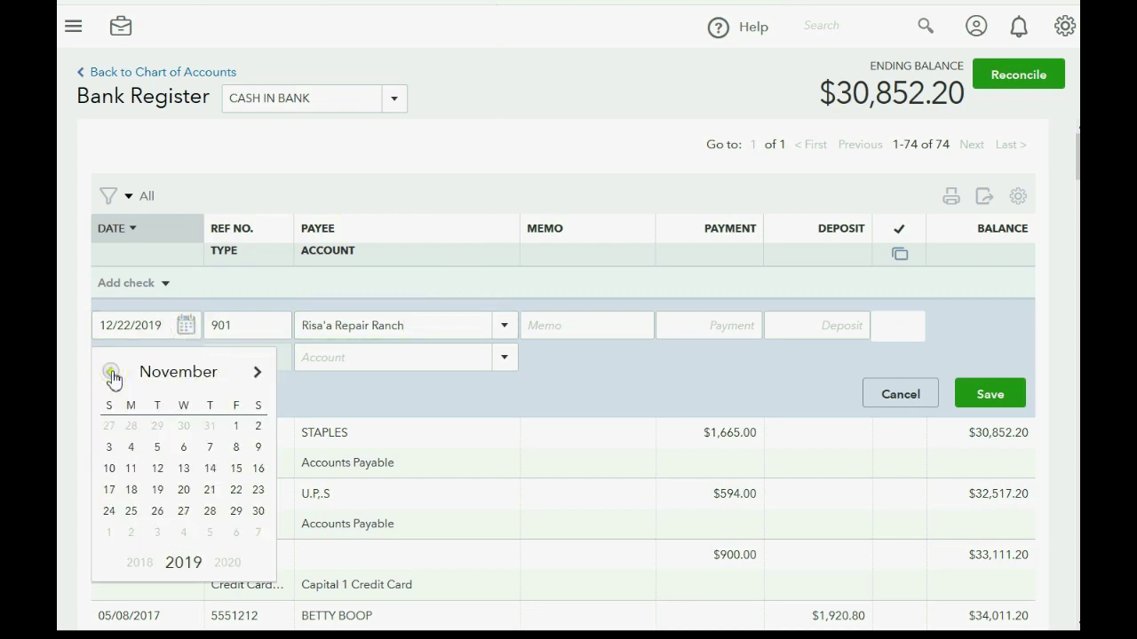
pyautogui.click(111, 373)
pyautogui.click(111, 373)
pyautogui.click(111, 373)
pyautogui.click(111, 373)
pyautogui.click(111, 373)
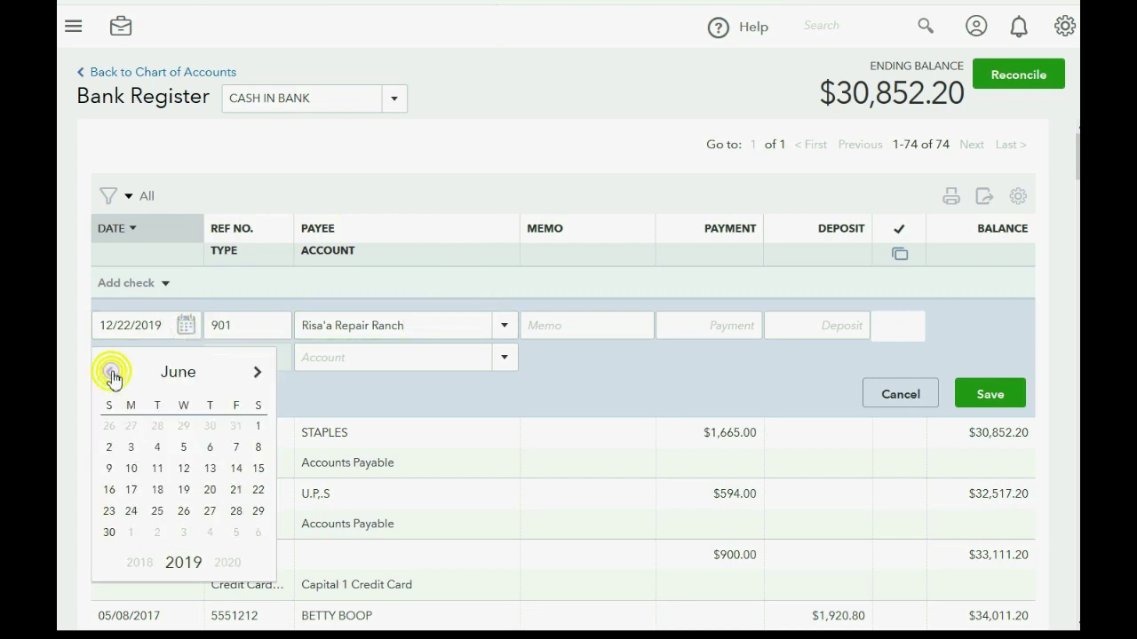
pyautogui.click(111, 373)
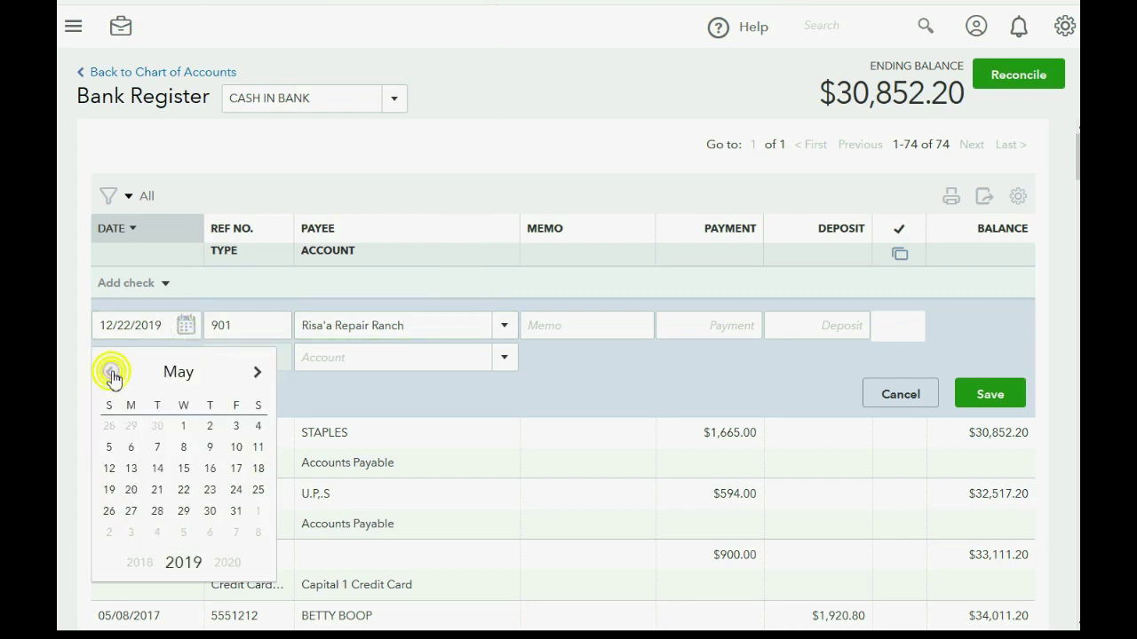
pyautogui.click(157, 469)
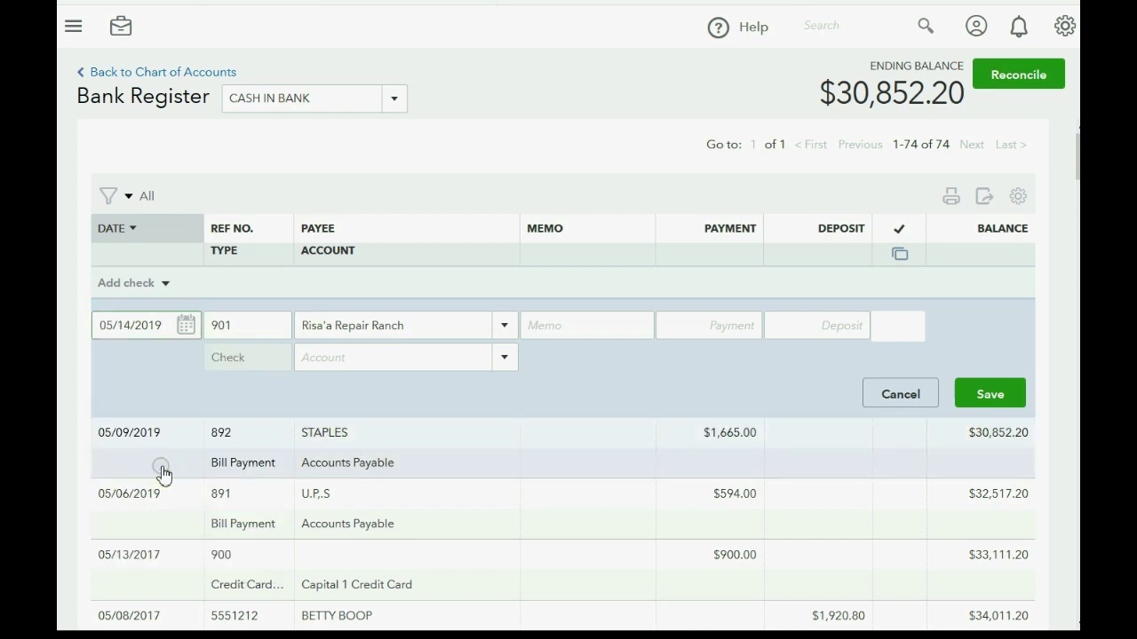
pyautogui.press('Tab')
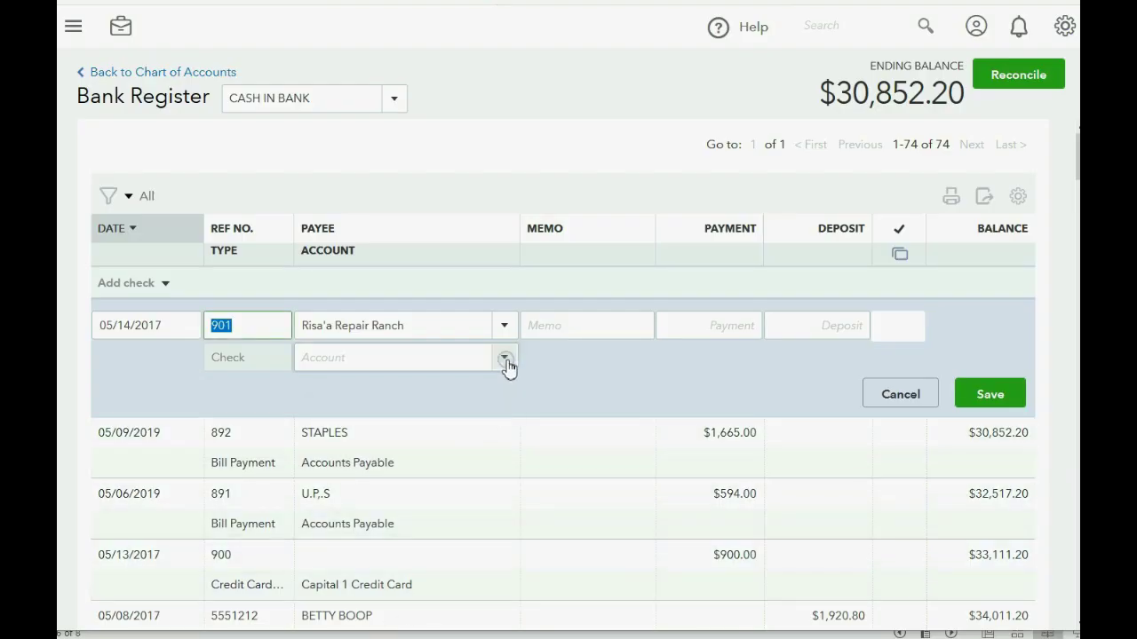
# Step: Assign the check to the REPAIR EXPENSE account and enter a payment of 300.00
pyautogui.click(505, 360)
pyautogui.click(464, 303)
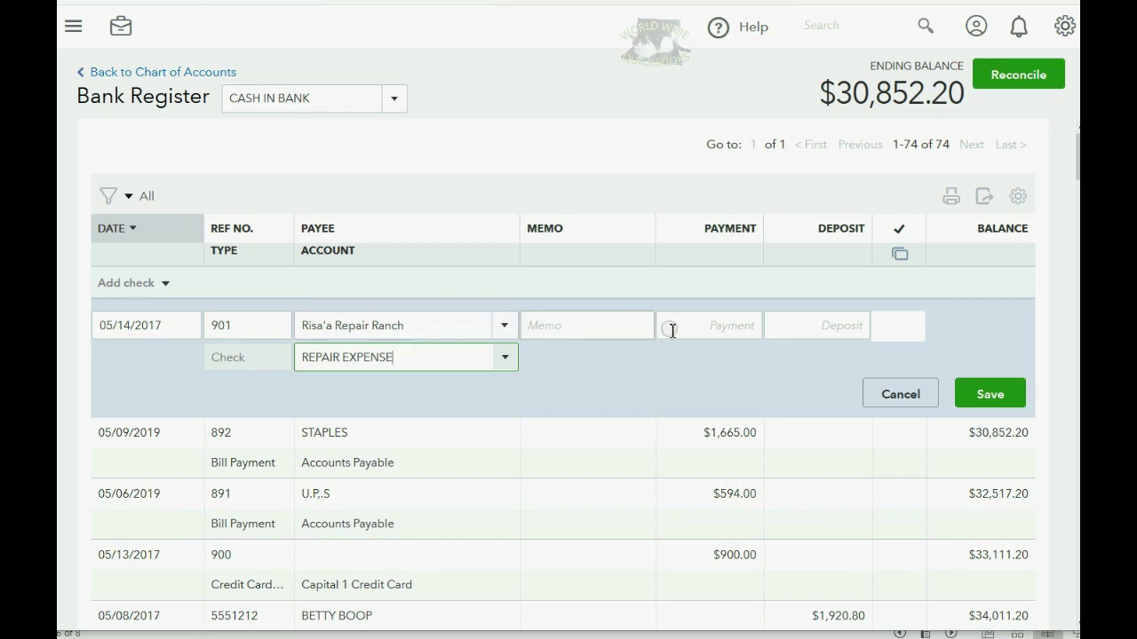
pyautogui.click(717, 326)
pyautogui.click(720, 328)
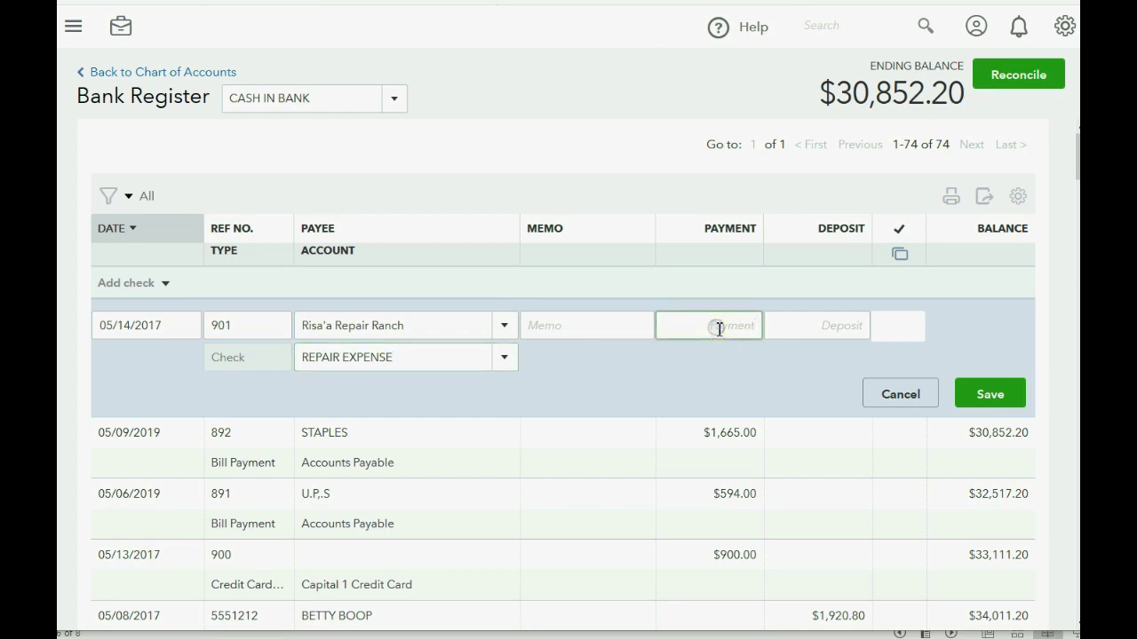
pyautogui.press('Tab')
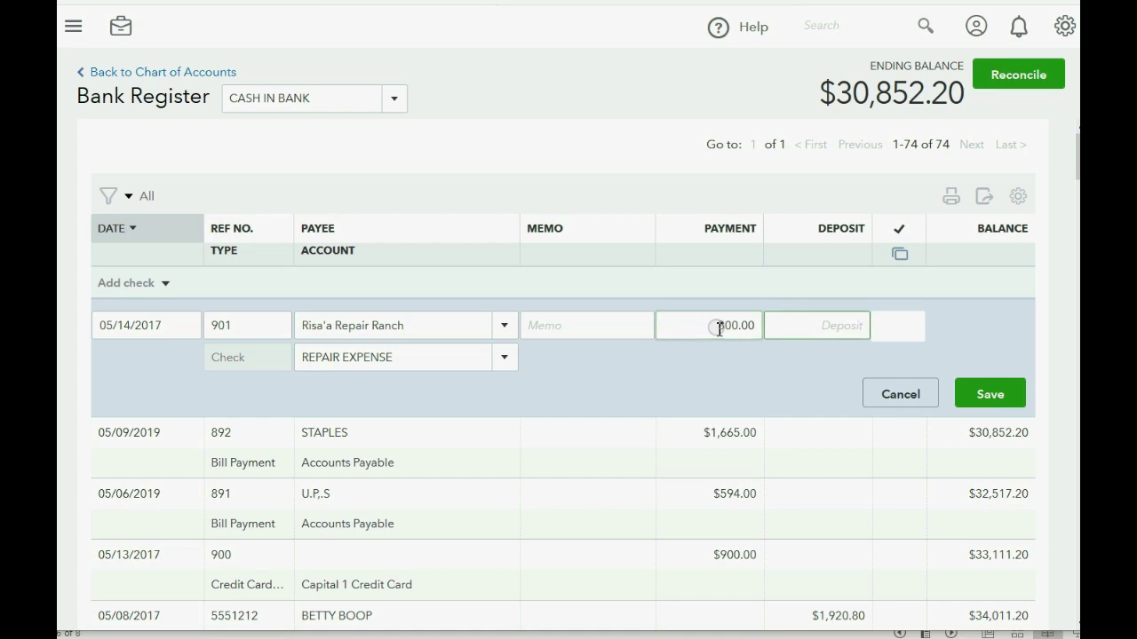
pyautogui.click(609, 327)
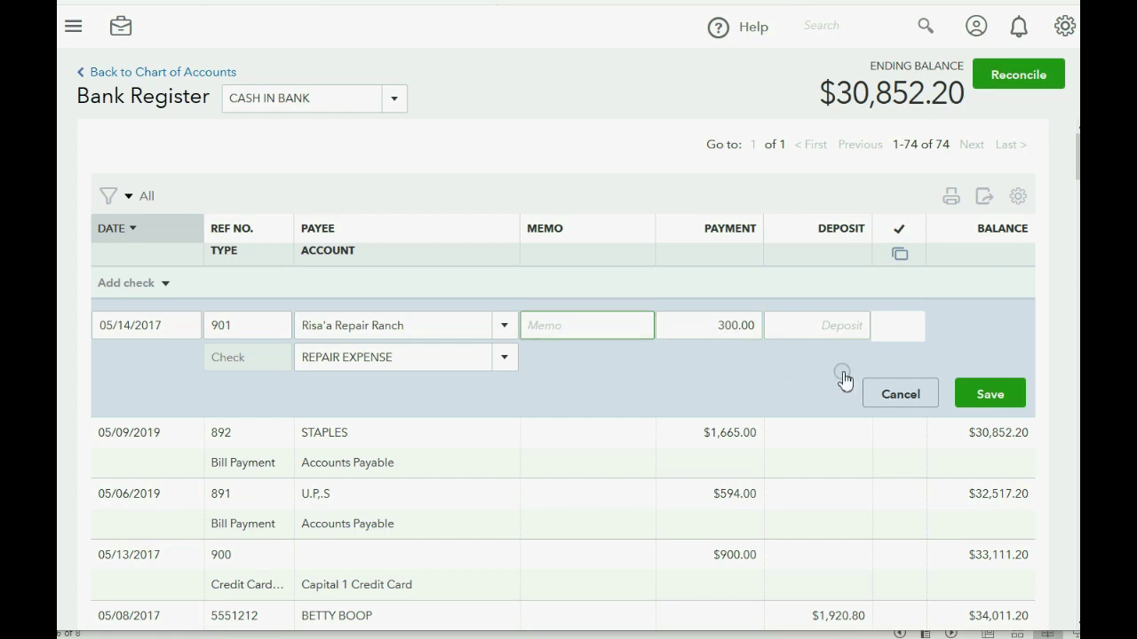
# Step: Save the Risa'a Repair Ranch check and cancel the blank check entry that follows it
pyautogui.click(979, 397)
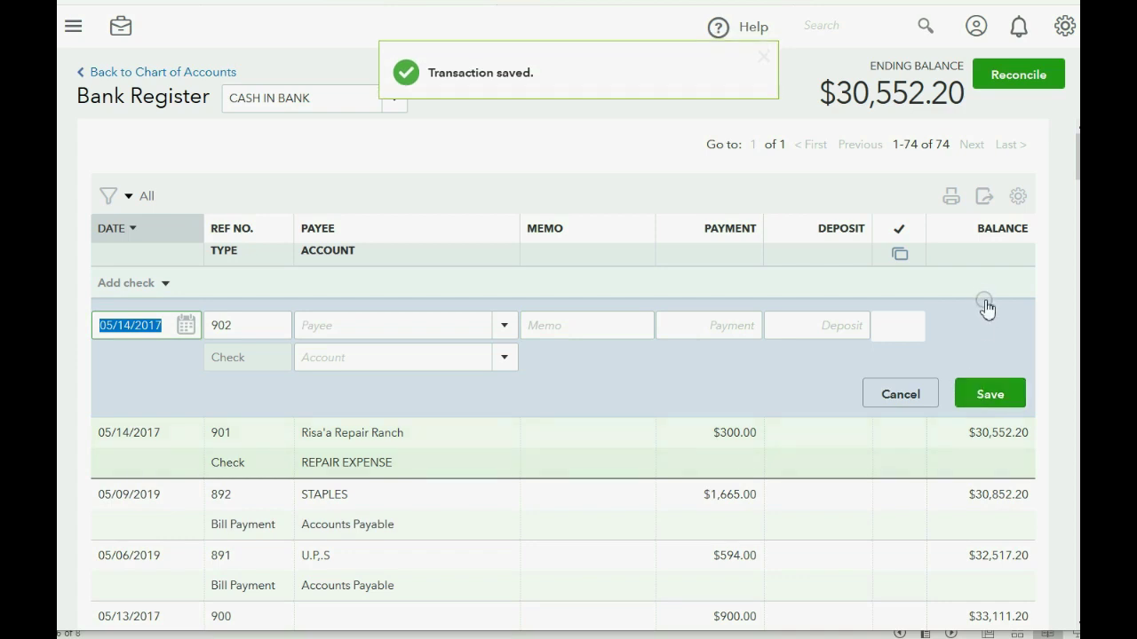
pyautogui.click(522, 245)
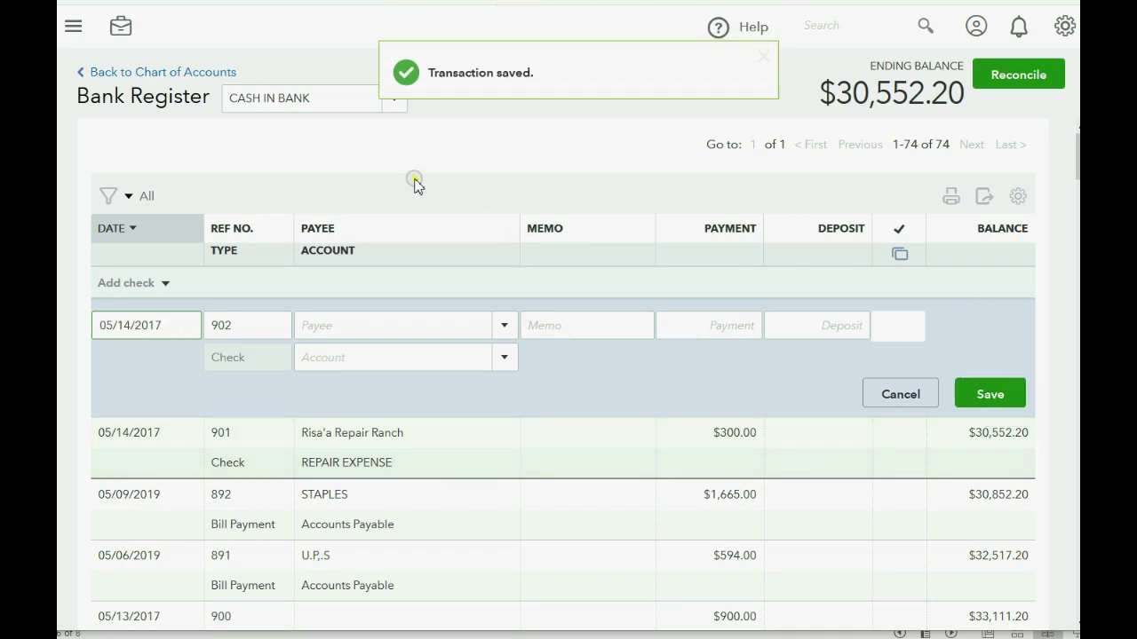
pyautogui.click(870, 394)
pyautogui.click(891, 394)
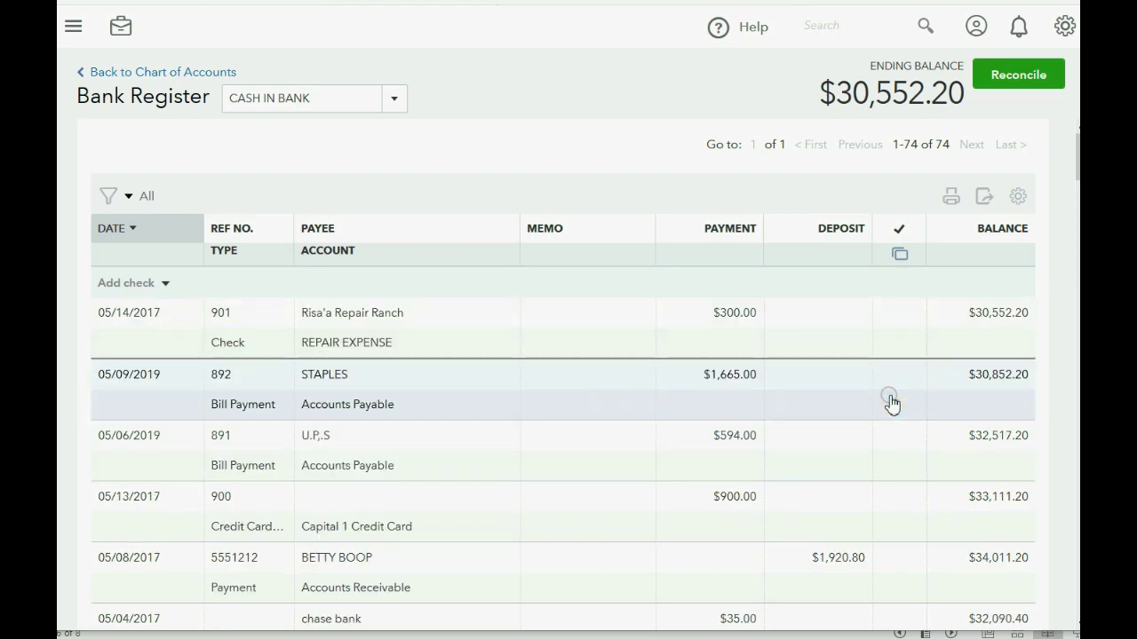
# Step: Examine the CASH IN BANK register's transactions and running balances from the newest entry to the oldest
pyautogui.click(476, 362)
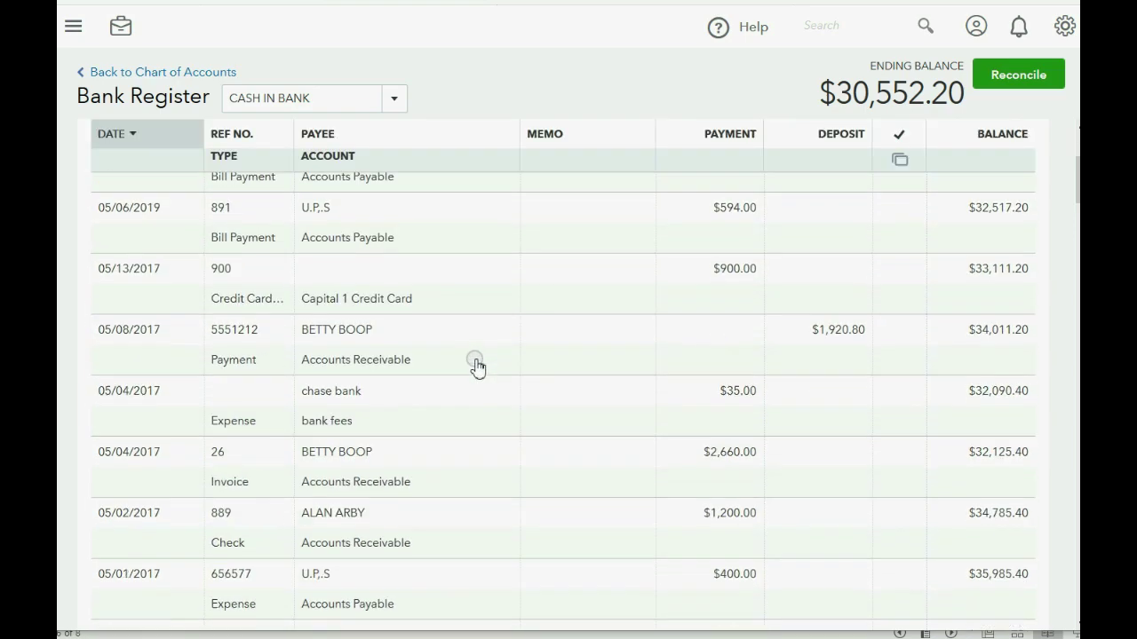
pyautogui.click(487, 316)
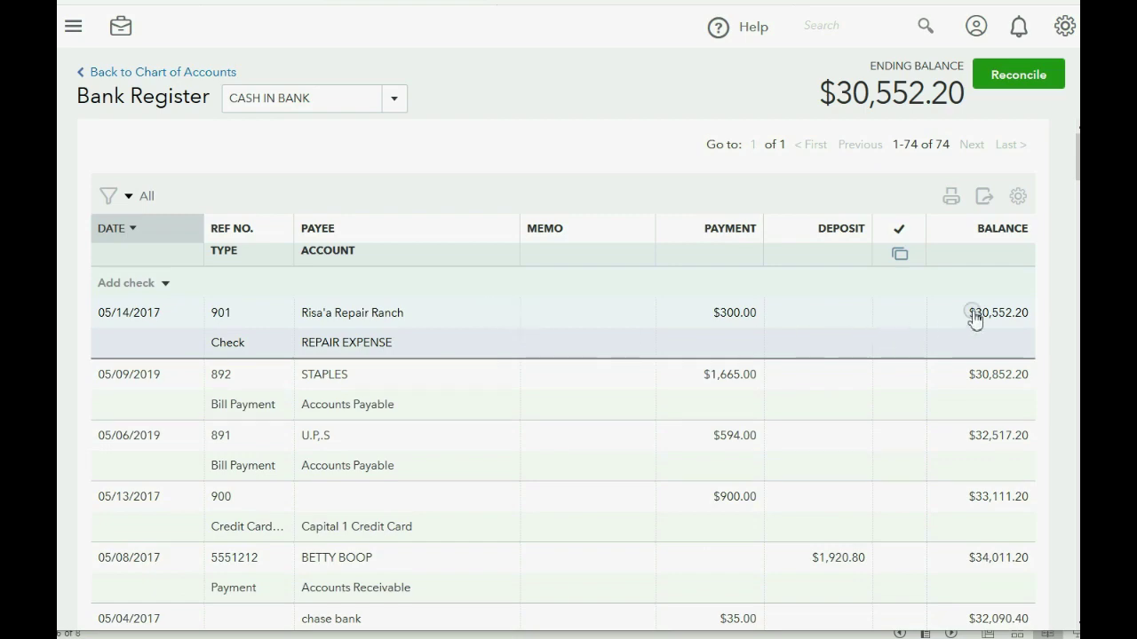
pyautogui.click(928, 417)
pyautogui.scroll(-15, 929, 424)
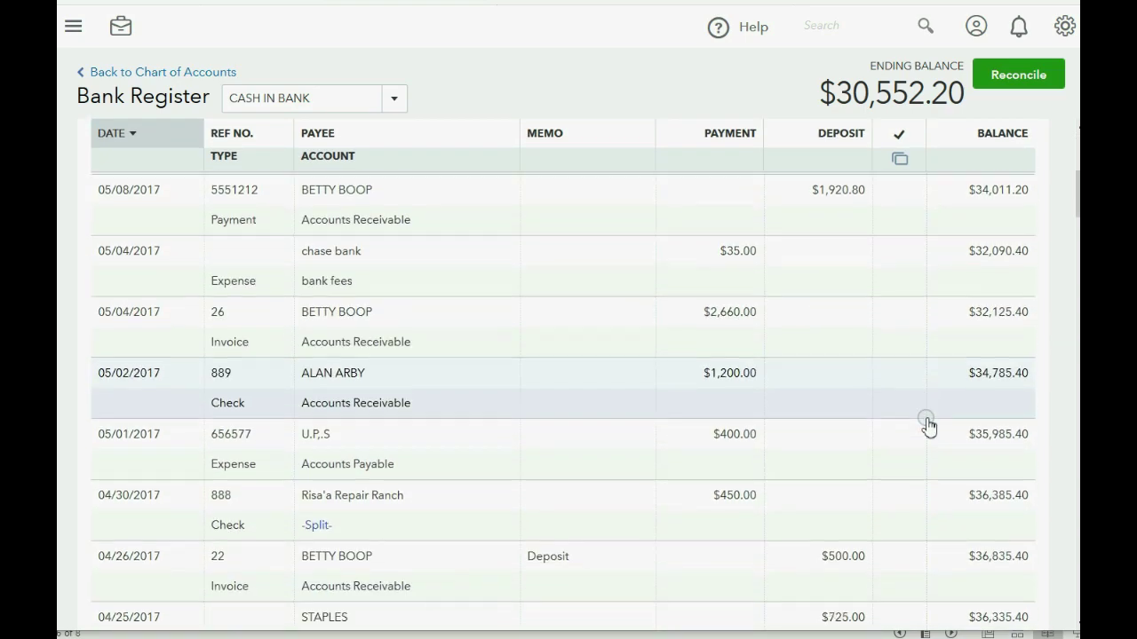
pyautogui.scroll(-20, 929, 425)
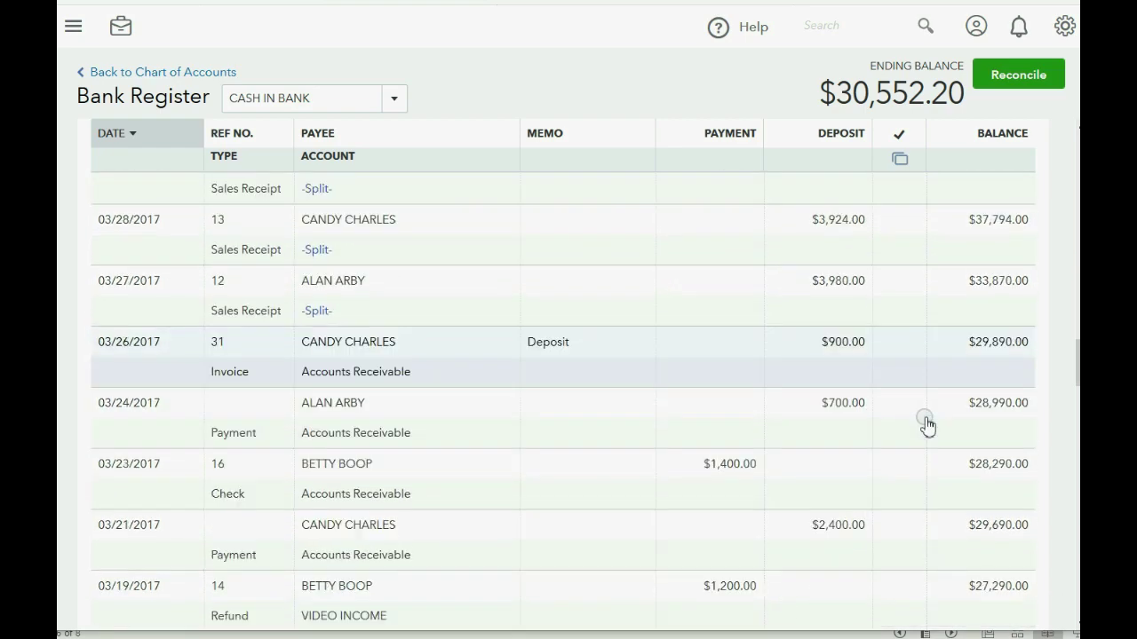
pyautogui.scroll(-5, 914, 414)
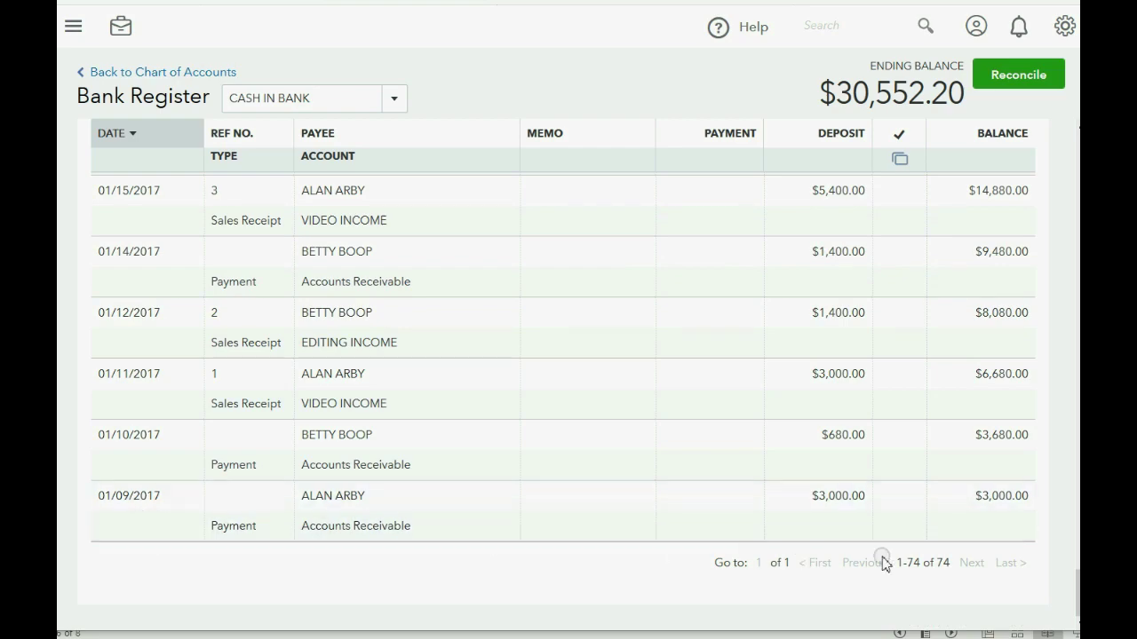
pyautogui.moveTo(1077, 586); pyautogui.dragTo(1060, 152)
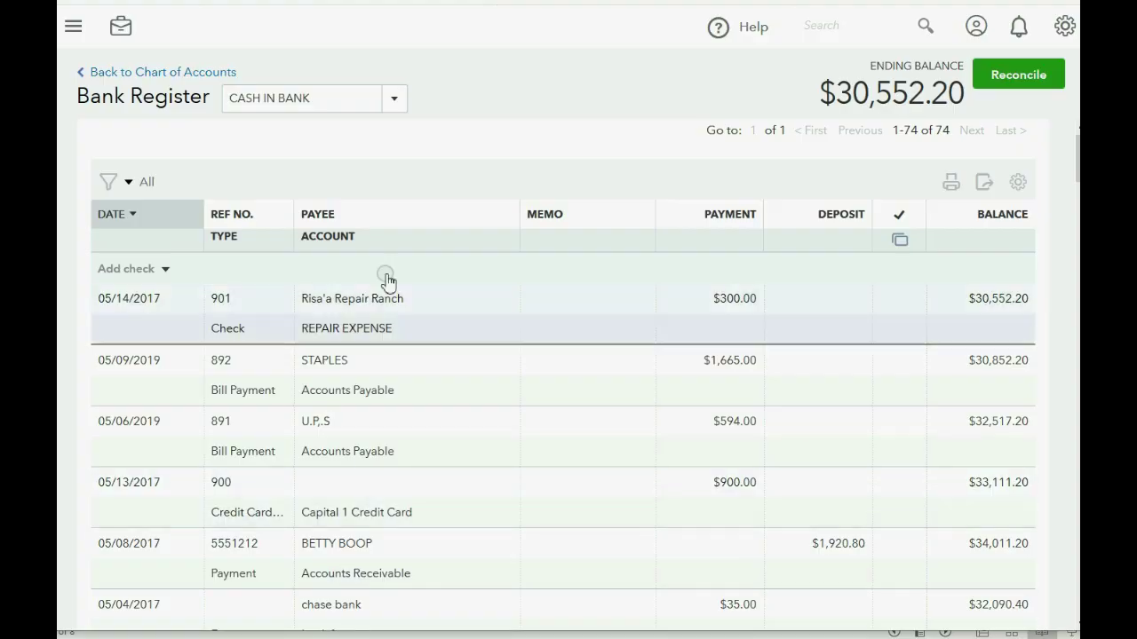
# Step: Switch the register from CASH IN BANK to the Capital 1 Credit Card account
pyautogui.click(393, 100)
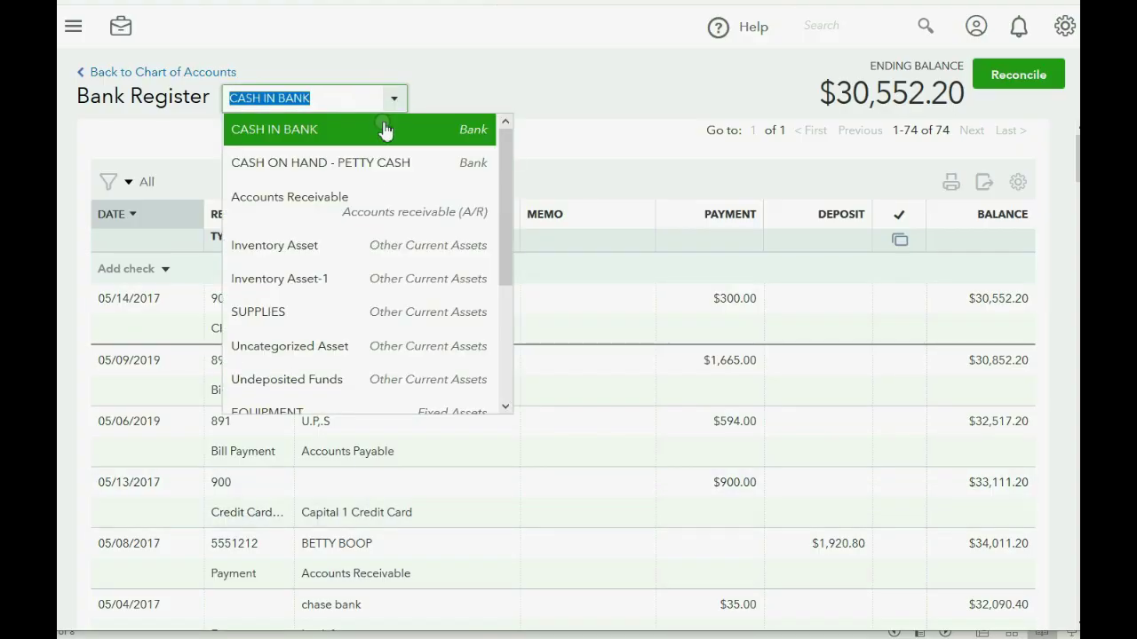
pyautogui.scroll(-1, 385, 282)
pyautogui.scroll(-3, 385, 283)
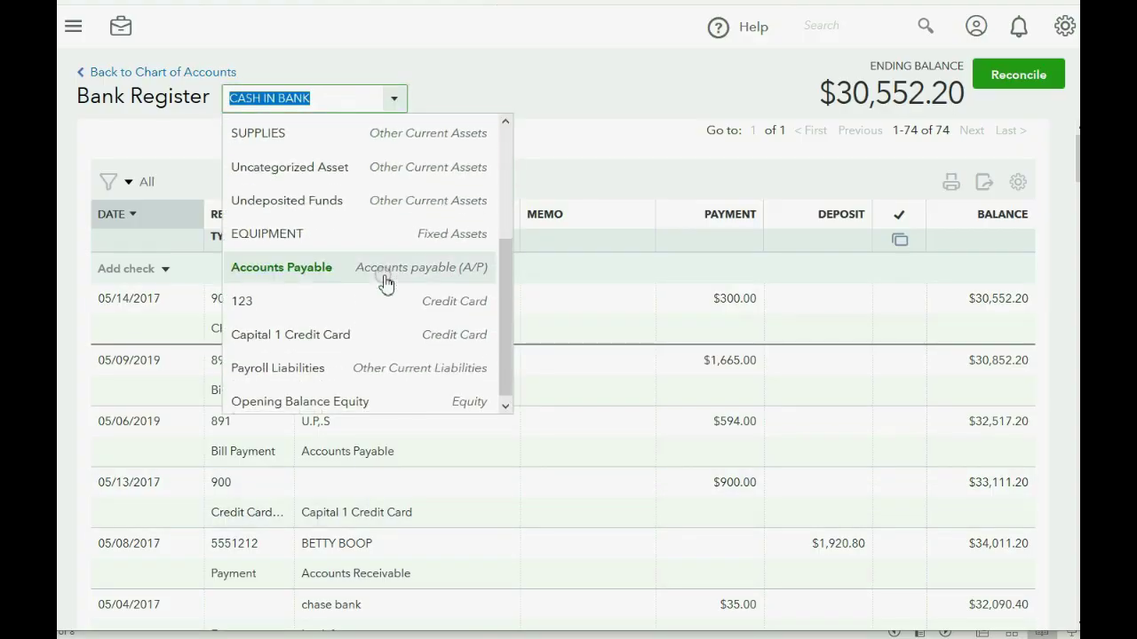
pyautogui.click(375, 335)
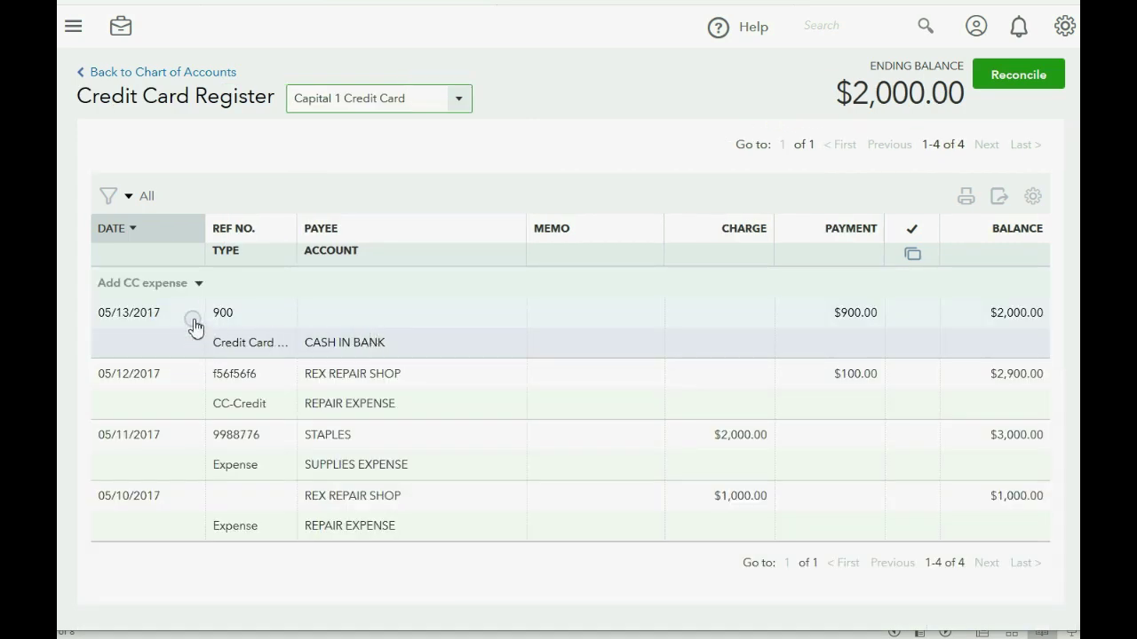
# Step: Add a CC Expense entry to the Capital 1 Credit Card register dated 05/15/2017
pyautogui.click(198, 282)
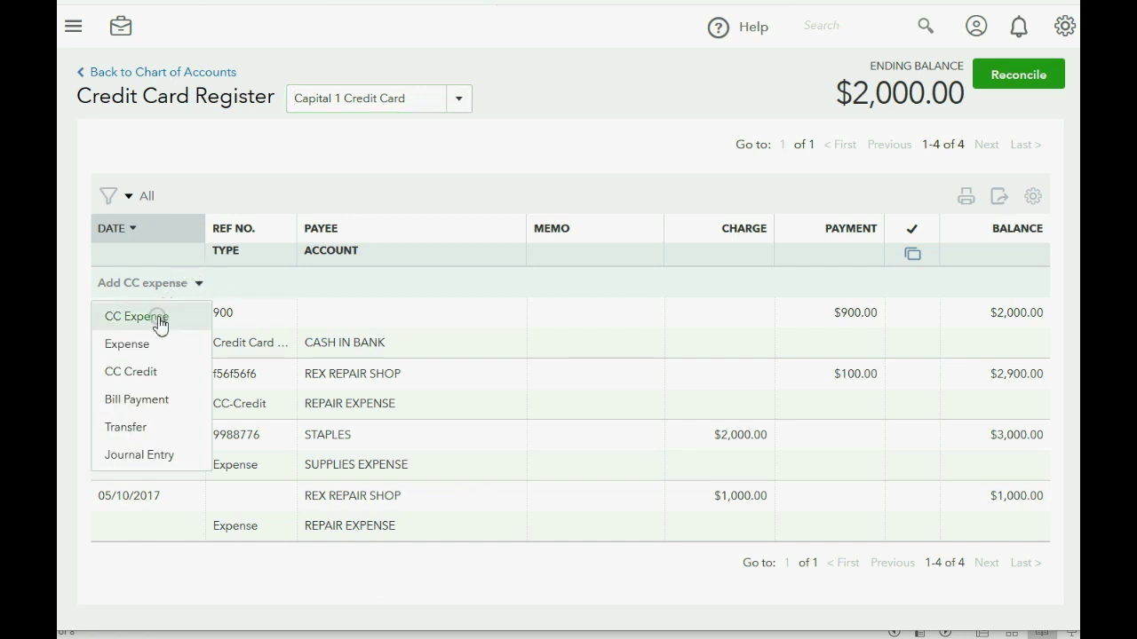
pyautogui.click(158, 320)
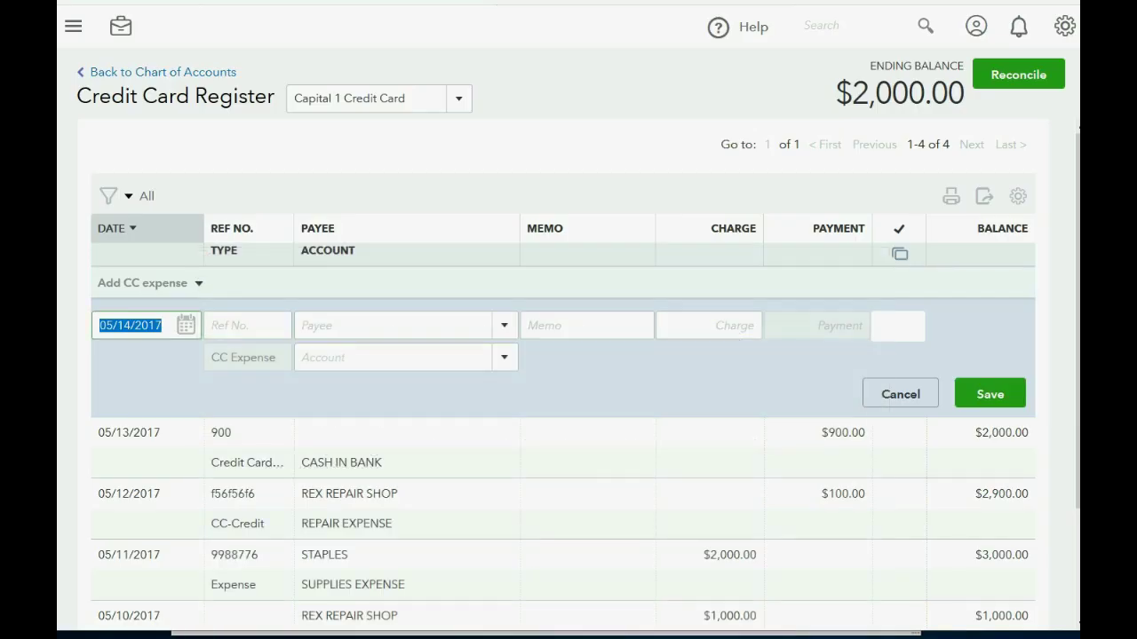
pyautogui.click(191, 331)
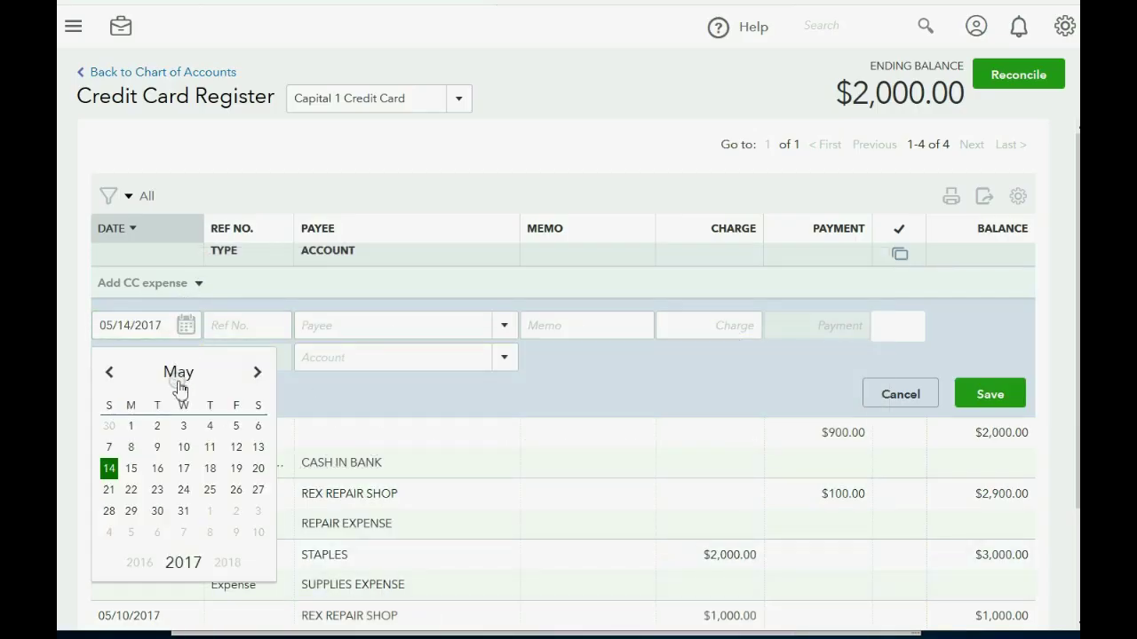
pyautogui.click(133, 468)
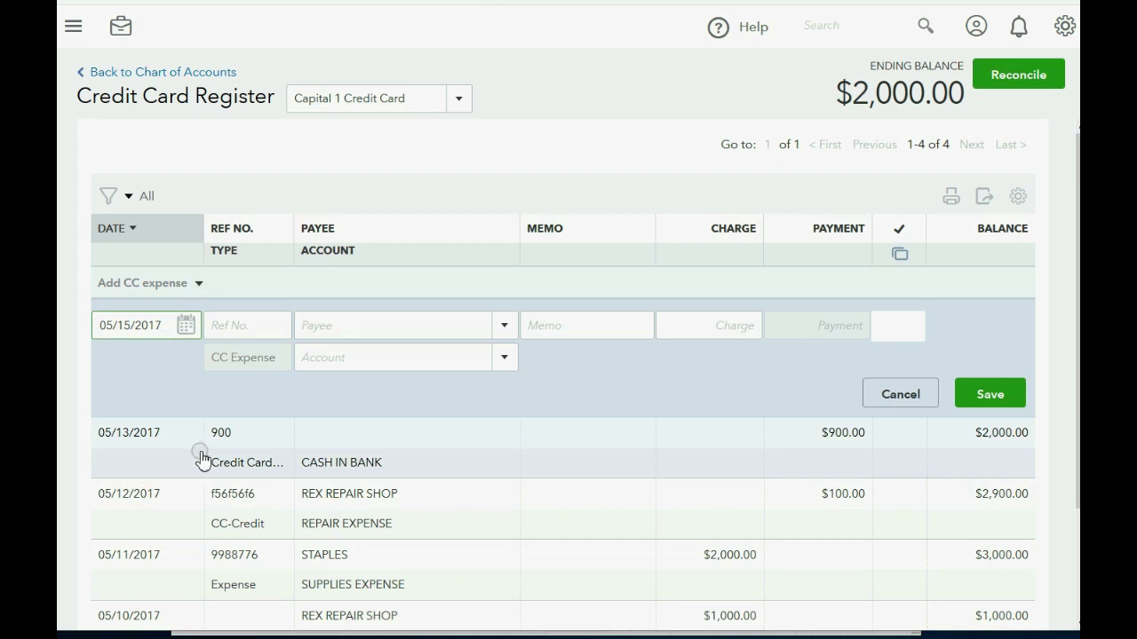
# Step: Set U.P,.S as the credit card expense's payee and decline changing the transaction to a Bill Payment
pyautogui.click(506, 327)
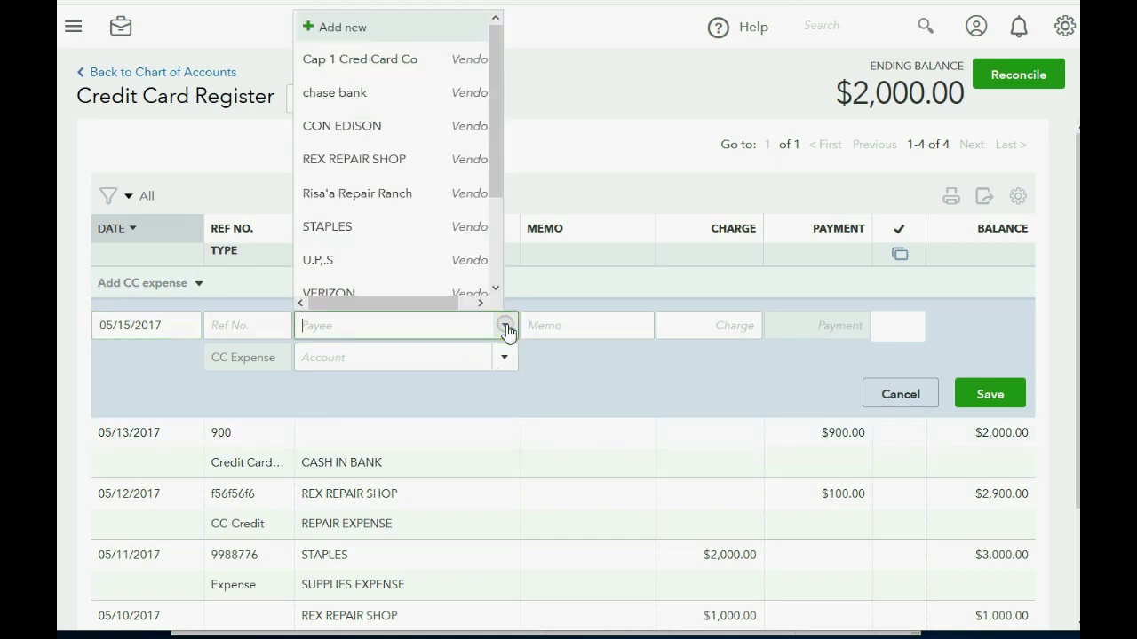
pyautogui.click(414, 230)
pyautogui.click(410, 260)
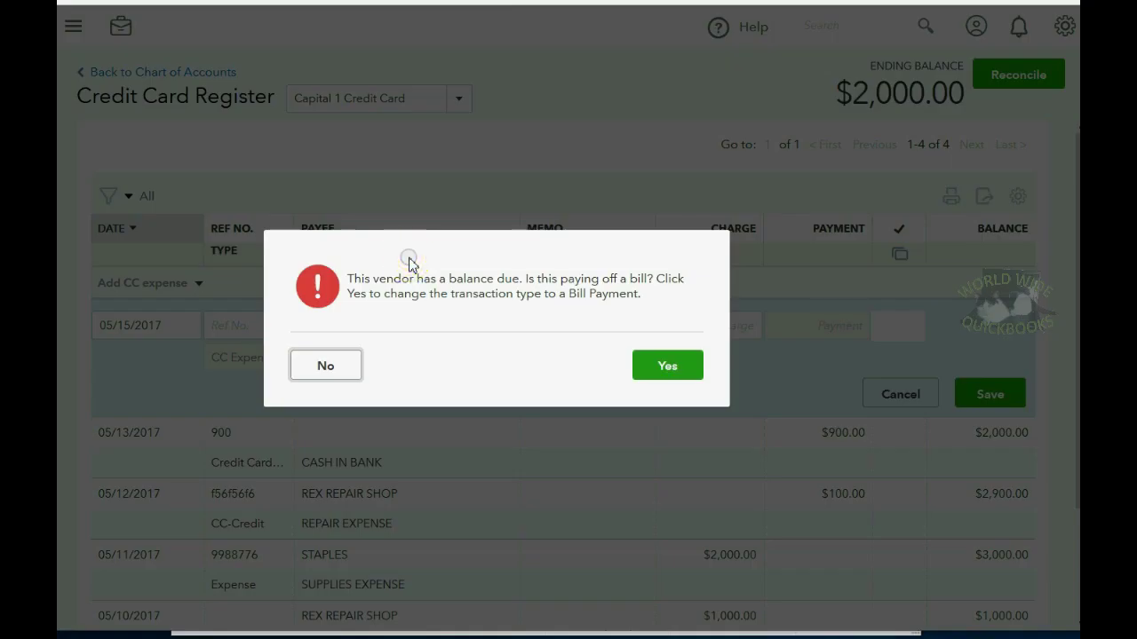
pyautogui.click(668, 368)
pyautogui.click(325, 366)
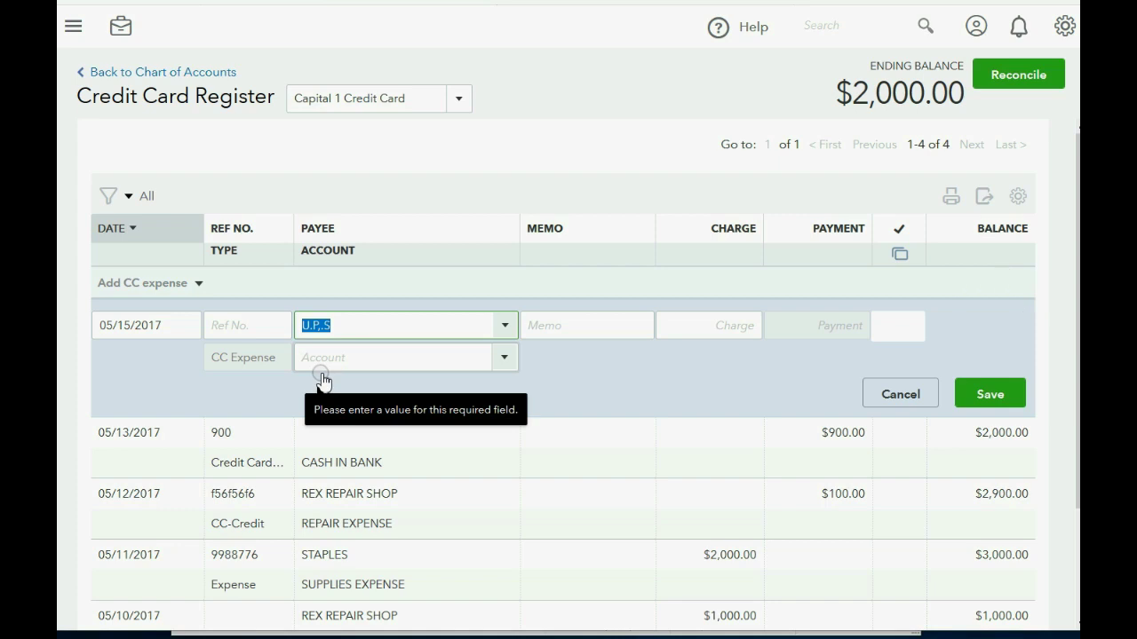
# Step: Assign the expense to DELIVERY EXPENSE with a charge of 100.00, save it and cancel the blank entry that follows
pyautogui.click(504, 358)
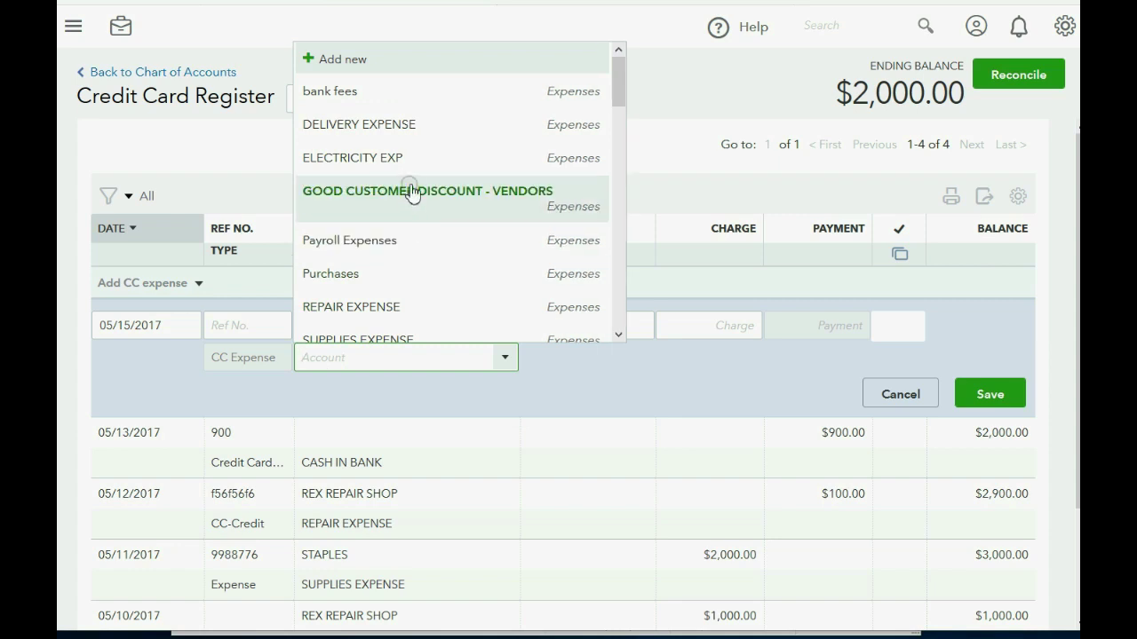
pyautogui.click(409, 125)
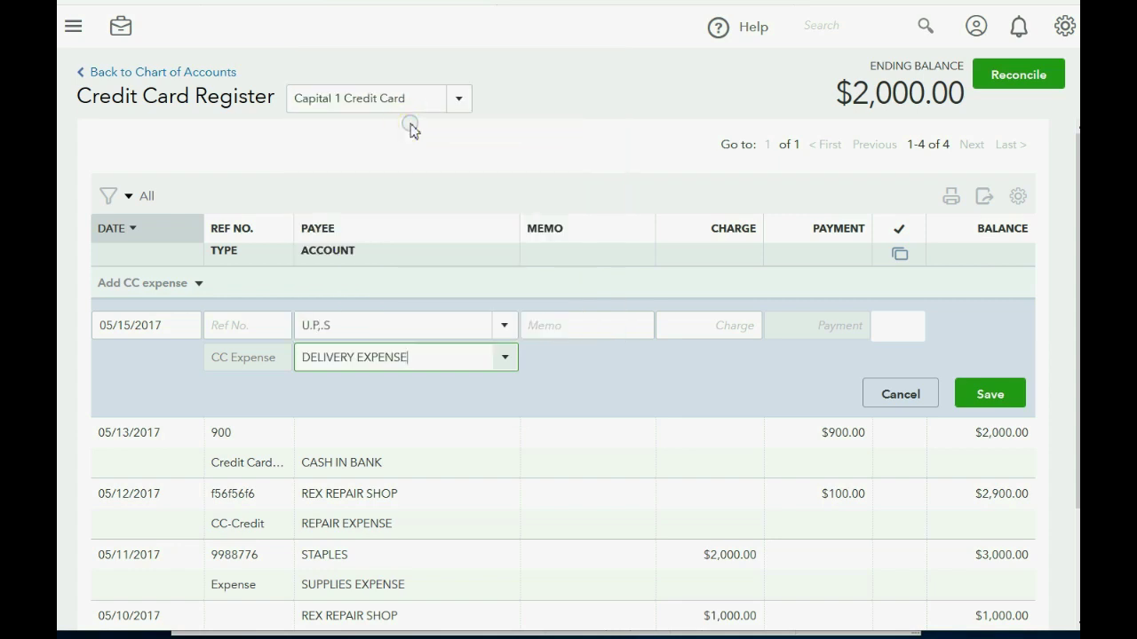
pyautogui.click(685, 333)
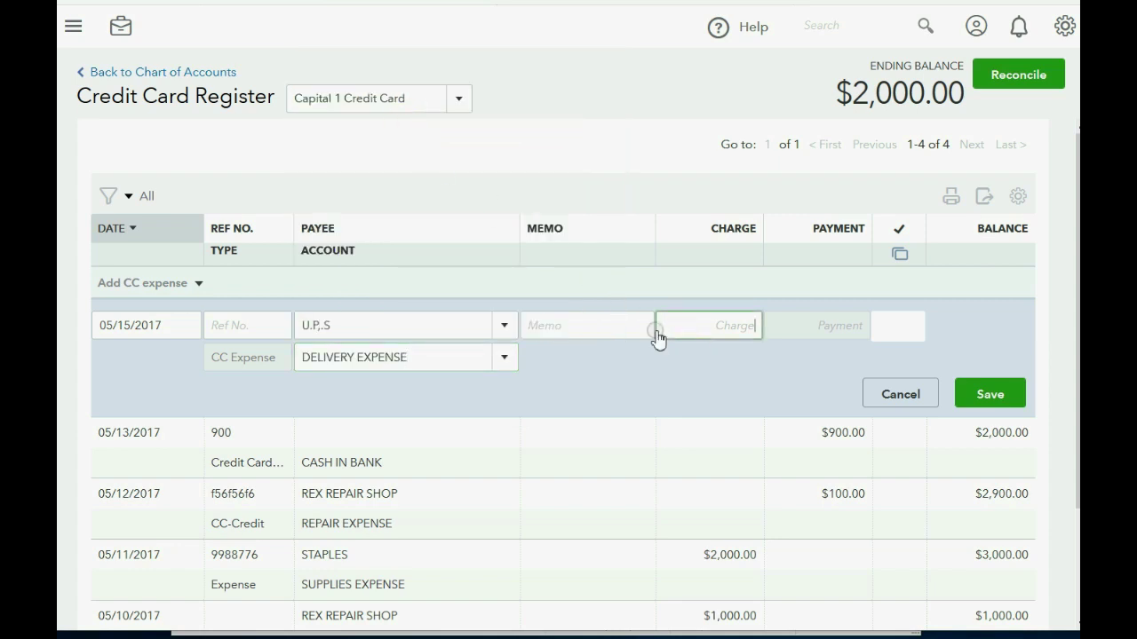
pyautogui.write('100.00')
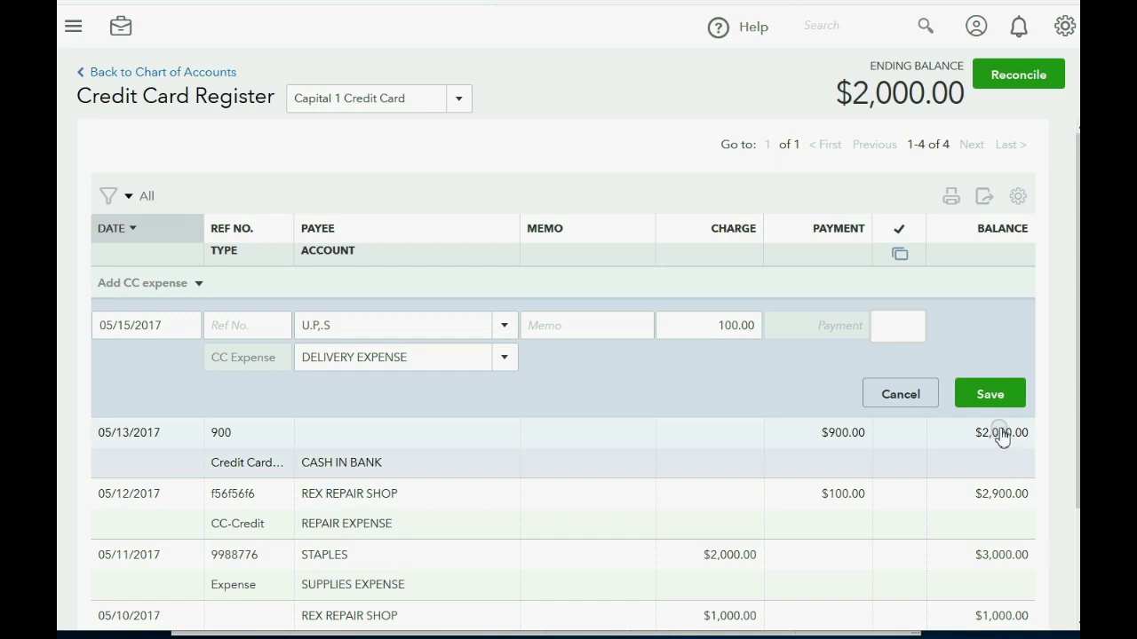
pyautogui.click(995, 397)
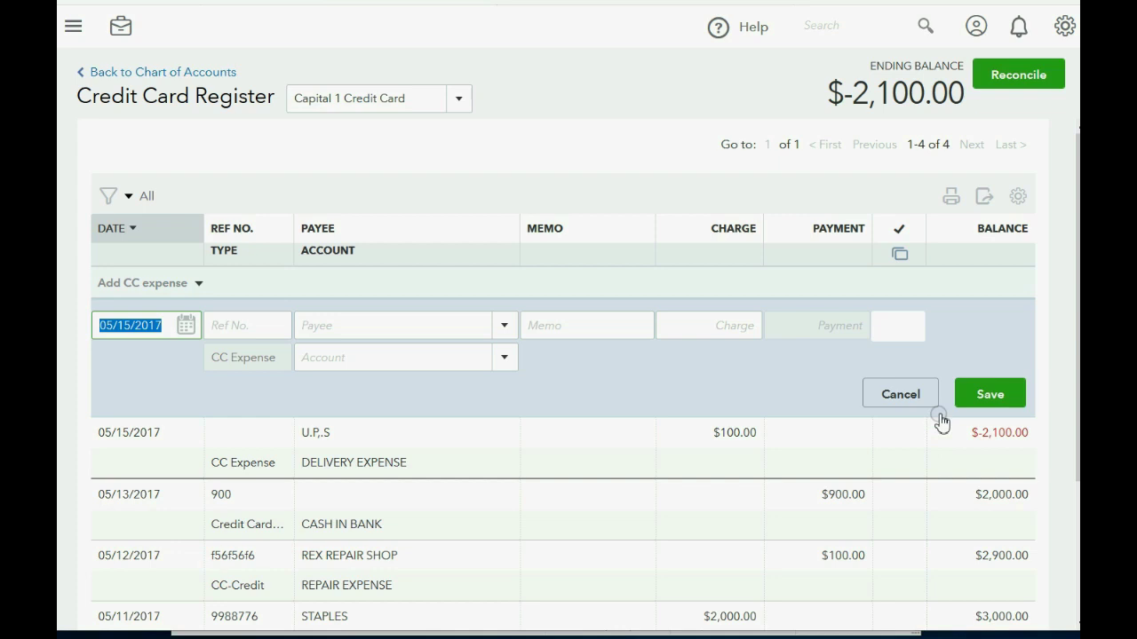
pyautogui.click(904, 393)
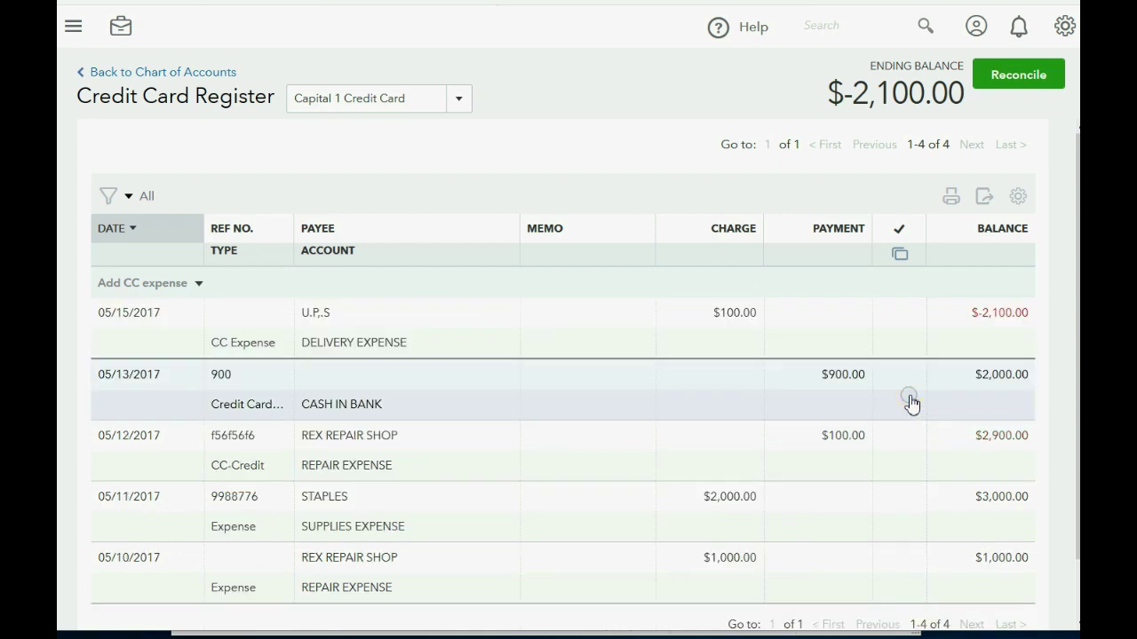
# Step: Examine the account balances in the trial balance report for all dates
pyautogui.moveTo(436, 635)
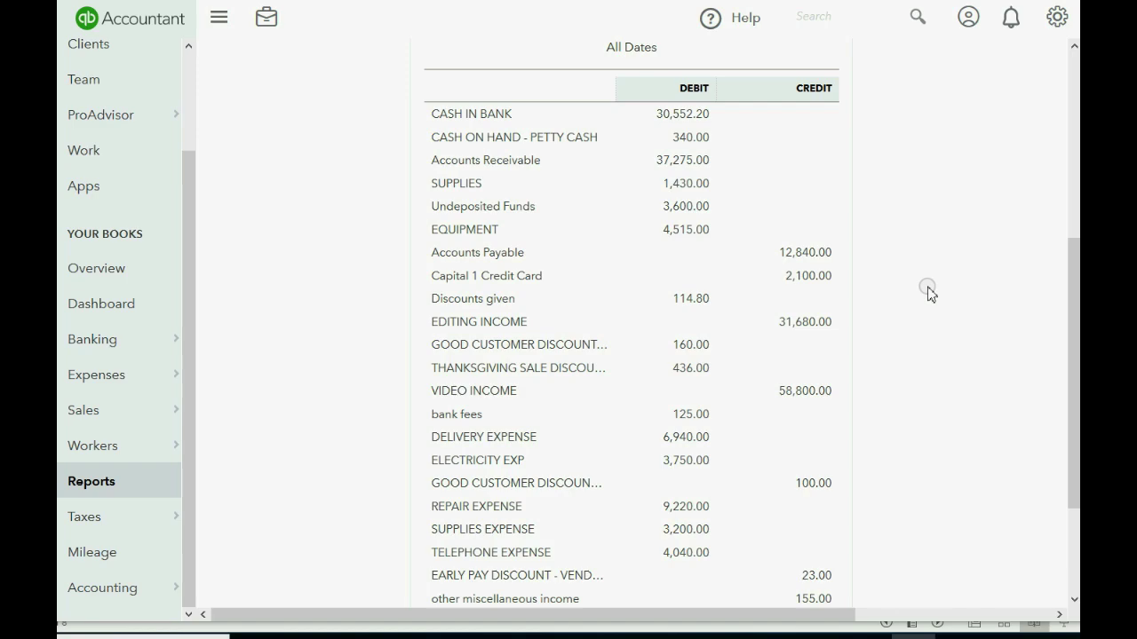
pyautogui.scroll(-3, 878, 314)
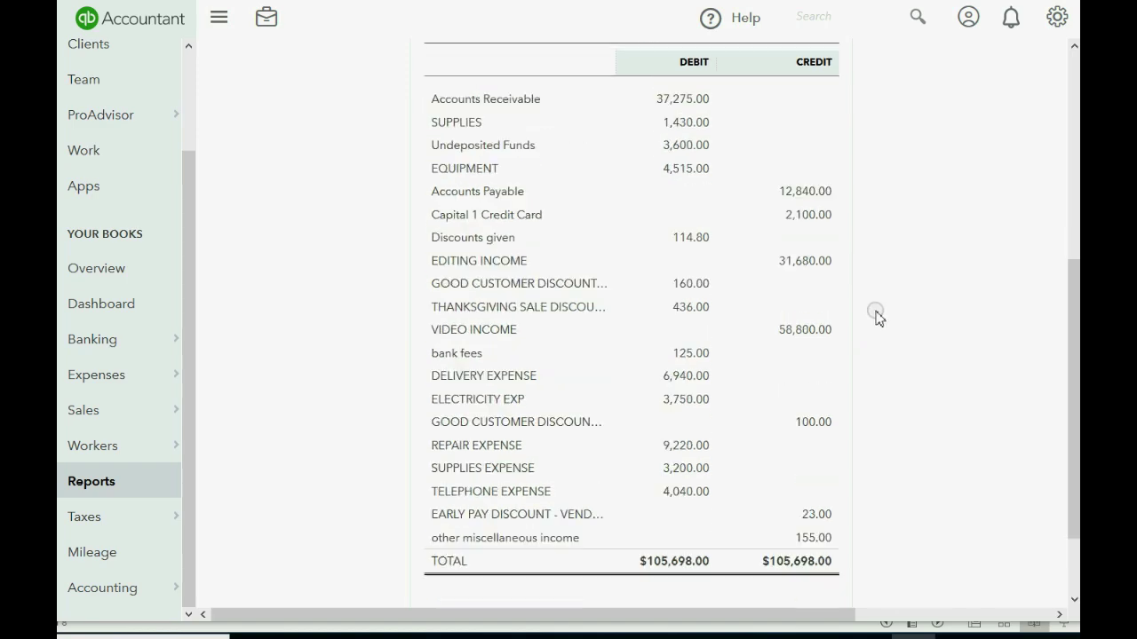
pyautogui.scroll(3, 878, 318)
pyautogui.scroll(-2, 878, 317)
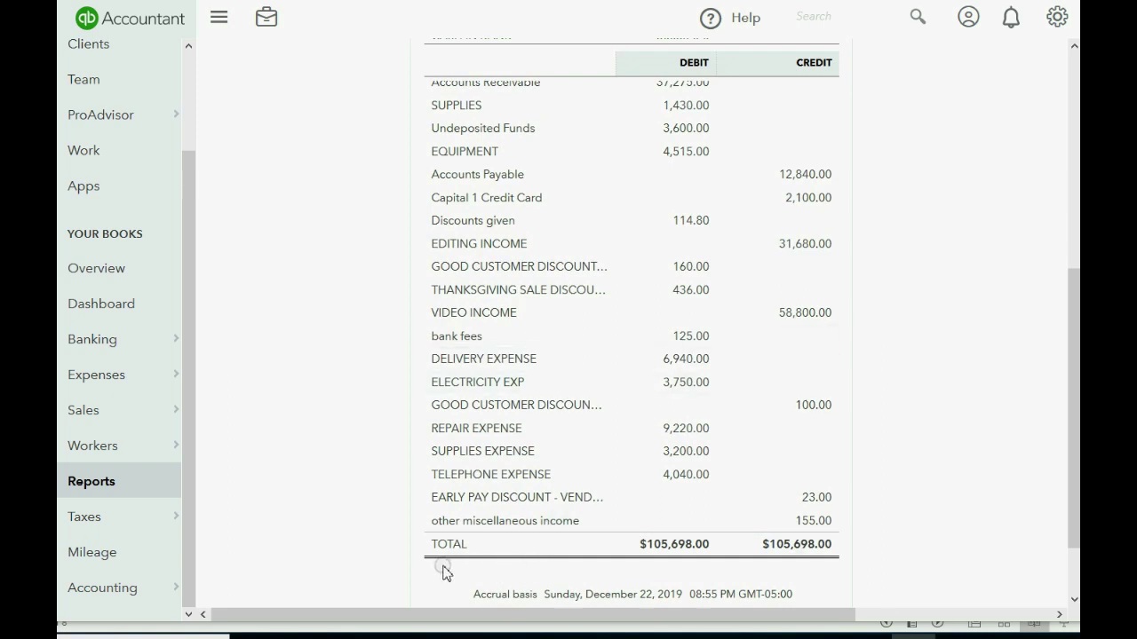
# Step: Open the REPAIR EXPENSE transaction report from the trial balance and examine check 901's split account and amount
pyautogui.click(682, 428)
pyautogui.scroll(-4, 602, 391)
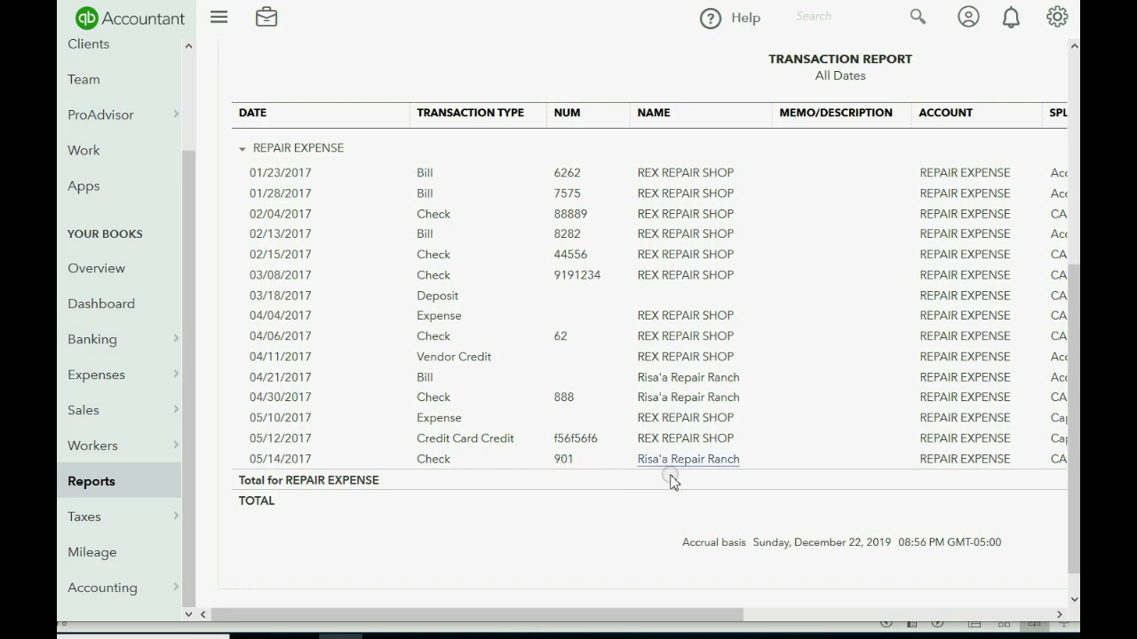
pyautogui.moveTo(629, 616); pyautogui.dragTo(910, 626)
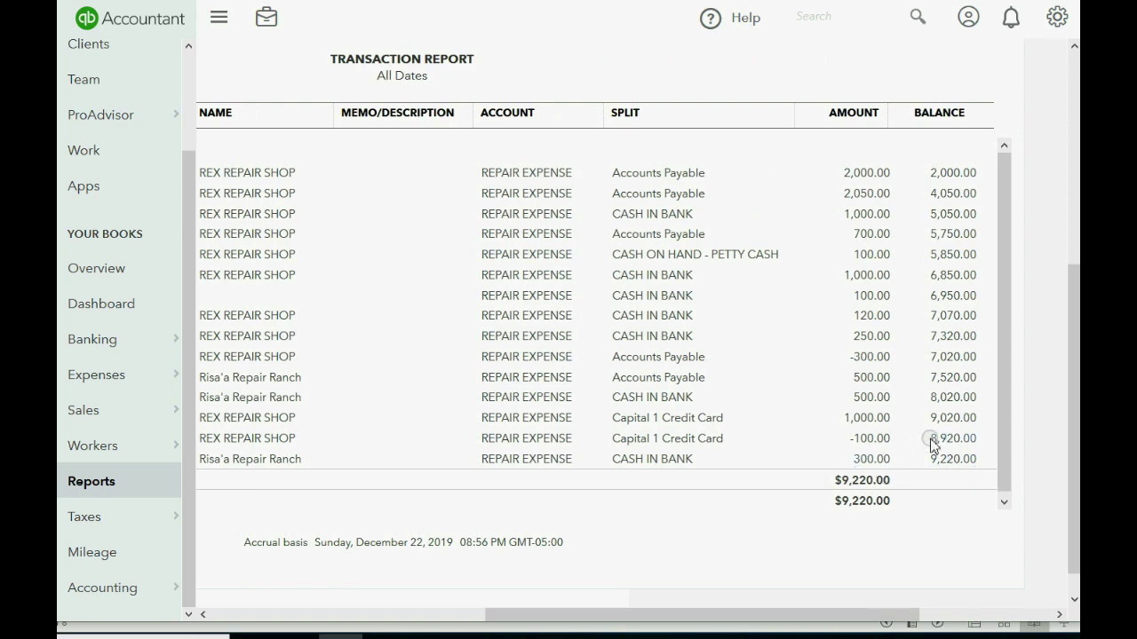
pyautogui.moveTo(846, 619); pyautogui.dragTo(527, 625)
# Step: Reopen the Trial Balance - all custom report and examine the 05/15/2017 credit card expense in DELIVERY EXPENSE's transaction report
pyautogui.click(98, 484)
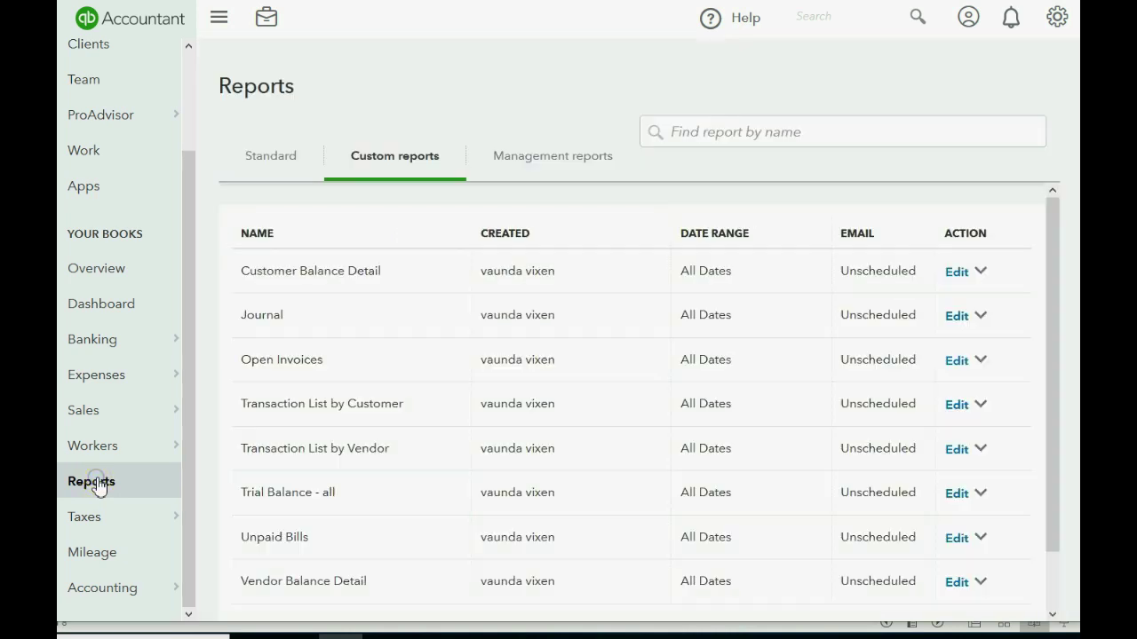
pyautogui.click(287, 493)
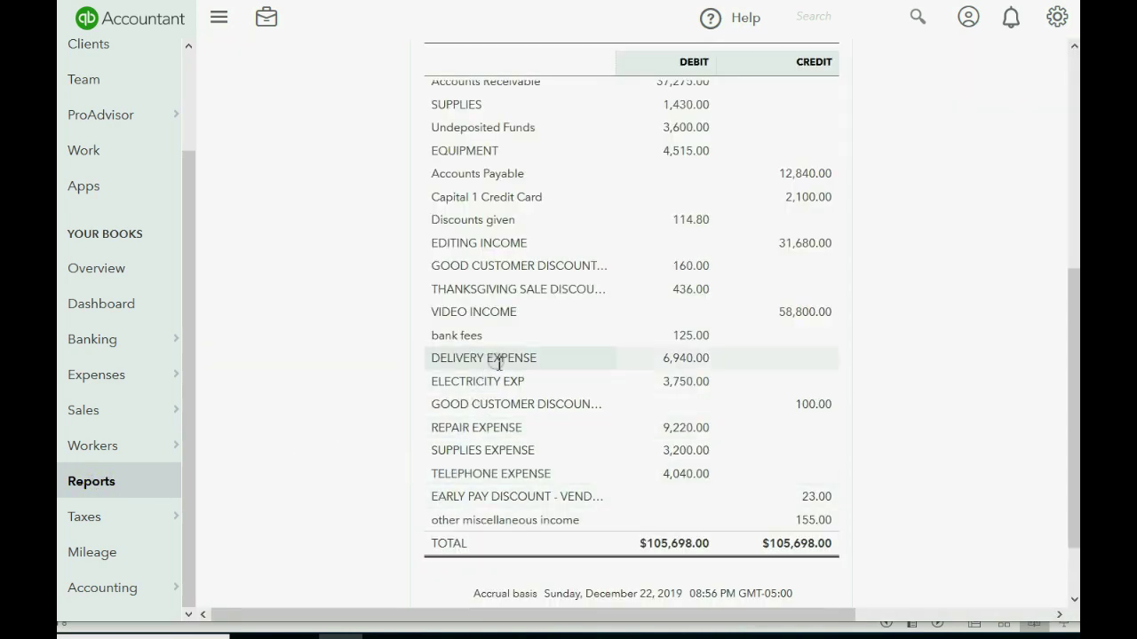
pyautogui.moveTo(673, 360); pyautogui.dragTo(685, 362)
pyautogui.click(685, 362)
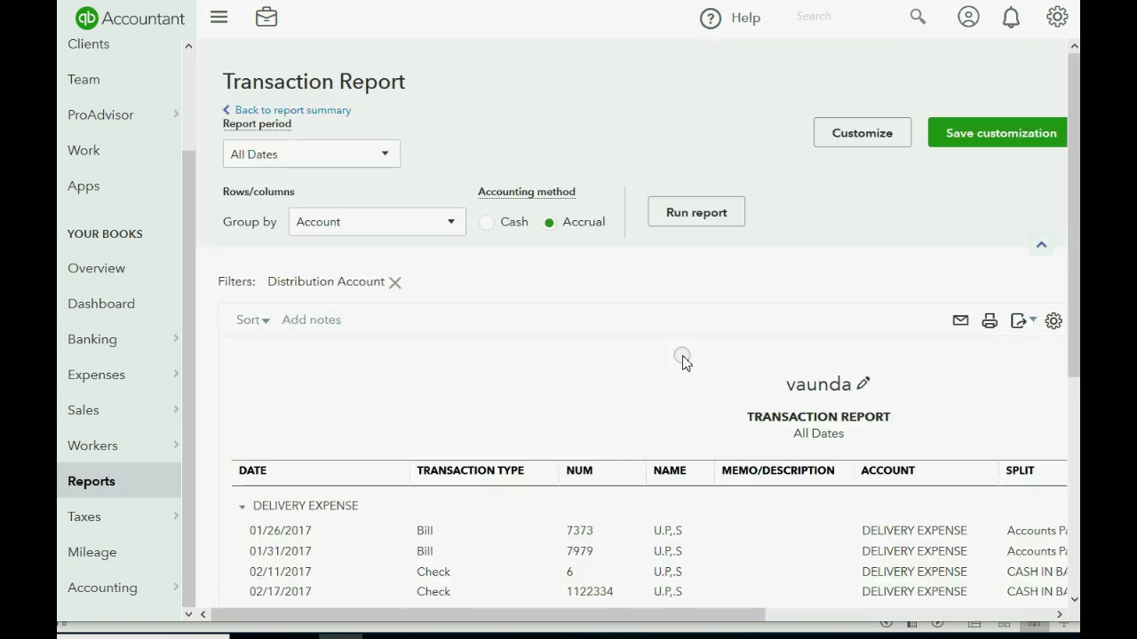
pyautogui.scroll(-3, 680, 357)
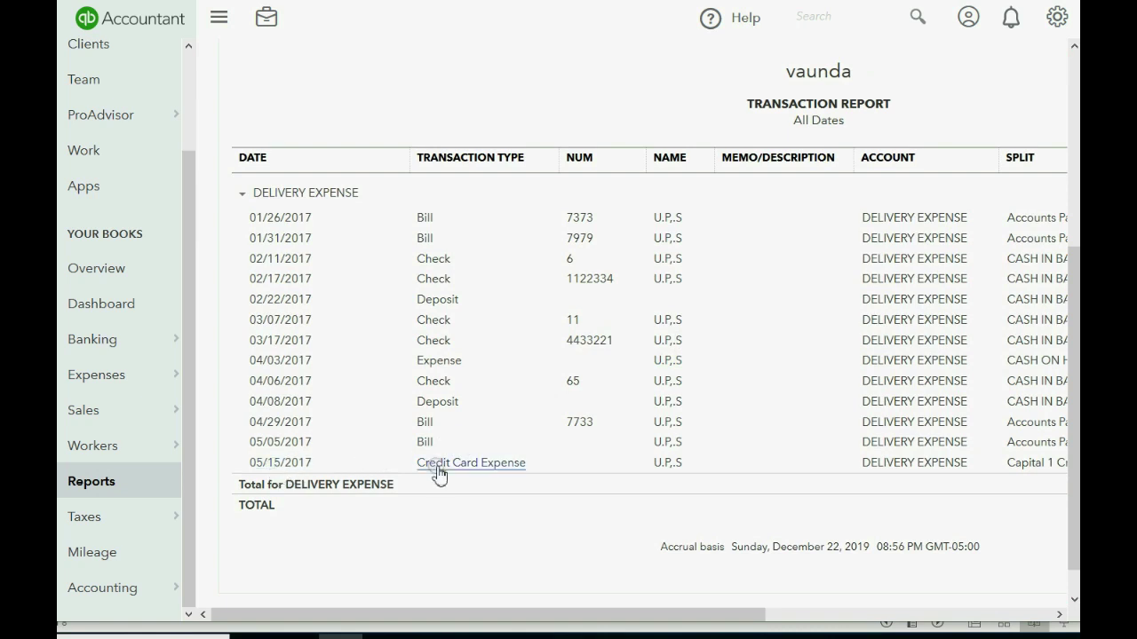
pyautogui.moveTo(475, 619); pyautogui.dragTo(622, 625)
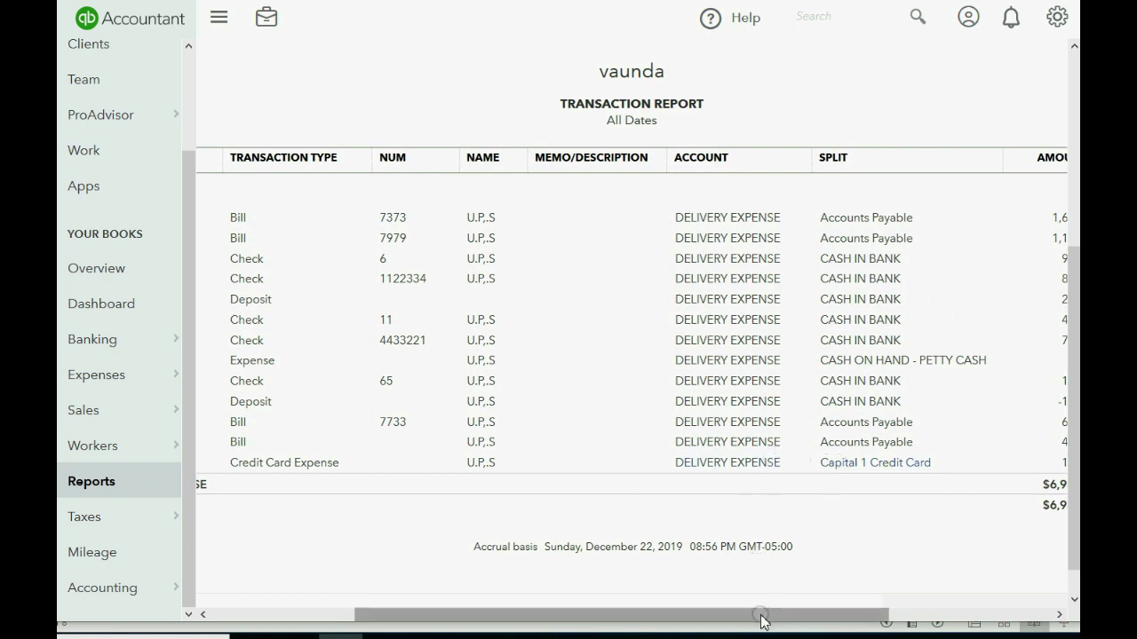
# Step: Examine the split account, amount and balance columns for the delivery expense in the transaction report
pyautogui.moveTo(761, 619); pyautogui.dragTo(881, 616)
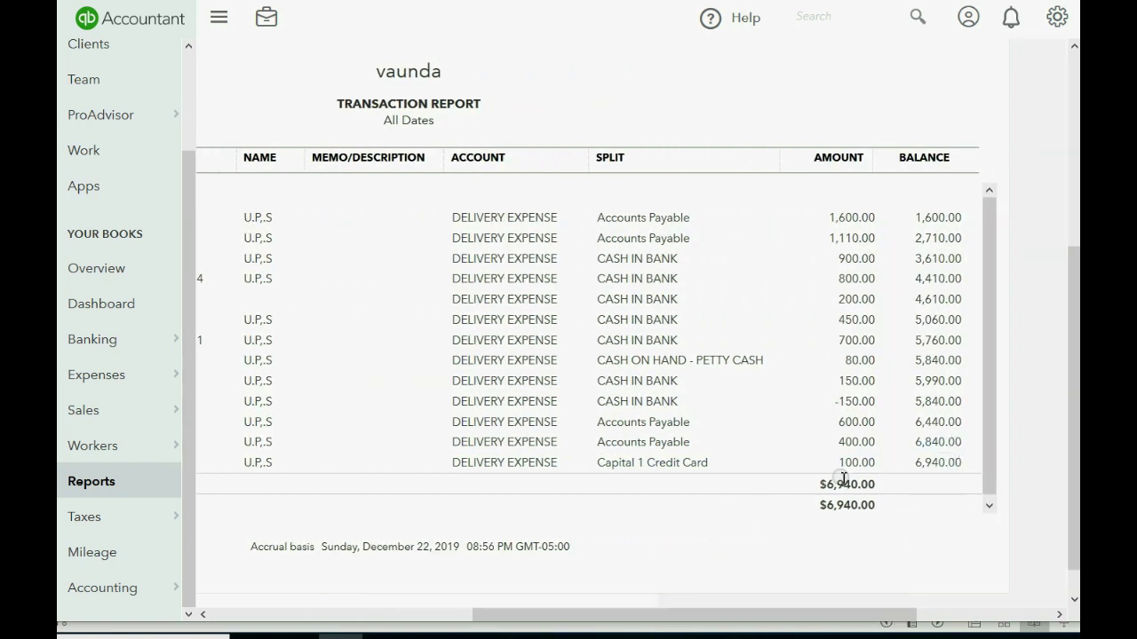
pyautogui.moveTo(617, 619); pyautogui.dragTo(389, 624)
# Step: Open the Capital 1 Credit Card transaction report from the Trial Balance - all custom report and examine the 05/15/2017 credit card expense
pyautogui.click(105, 484)
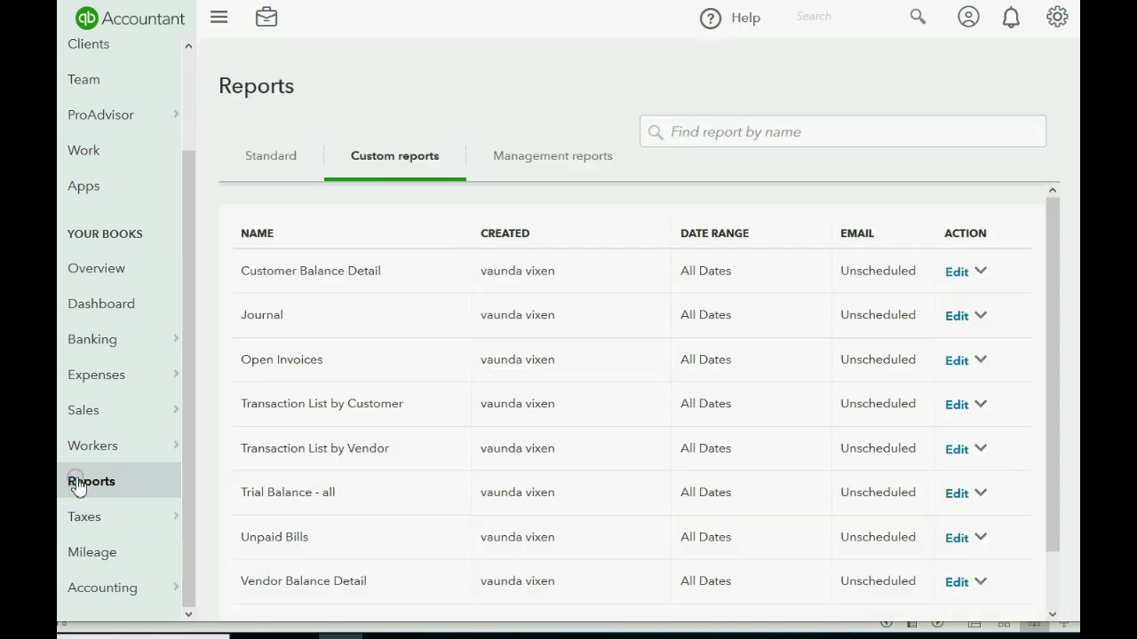
pyautogui.click(271, 496)
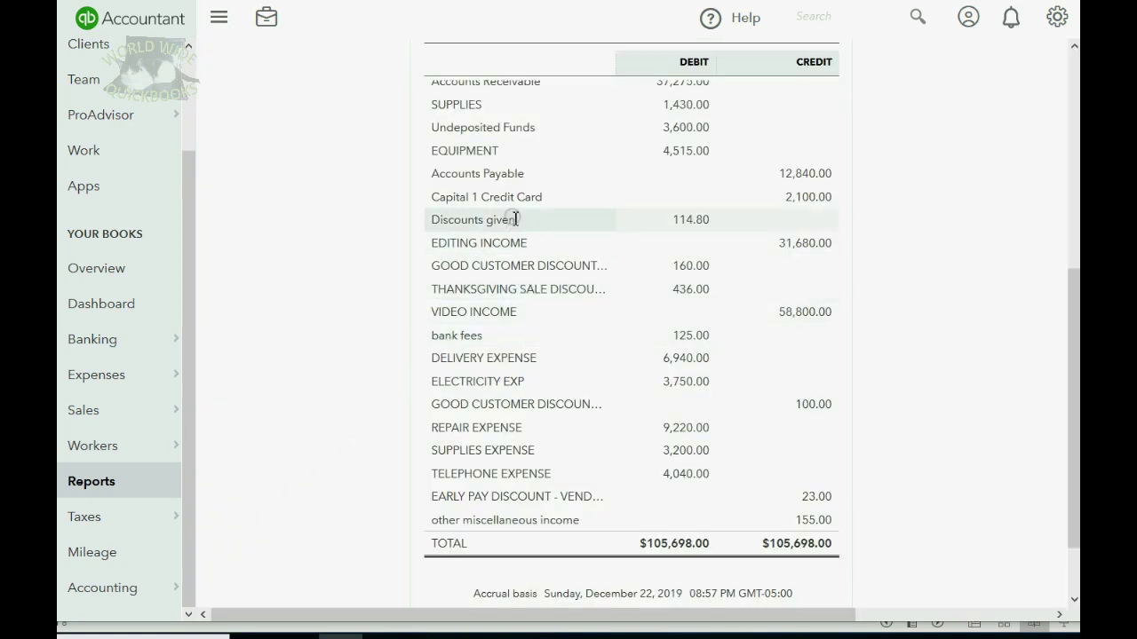
pyautogui.click(808, 204)
pyautogui.scroll(-2, 756, 257)
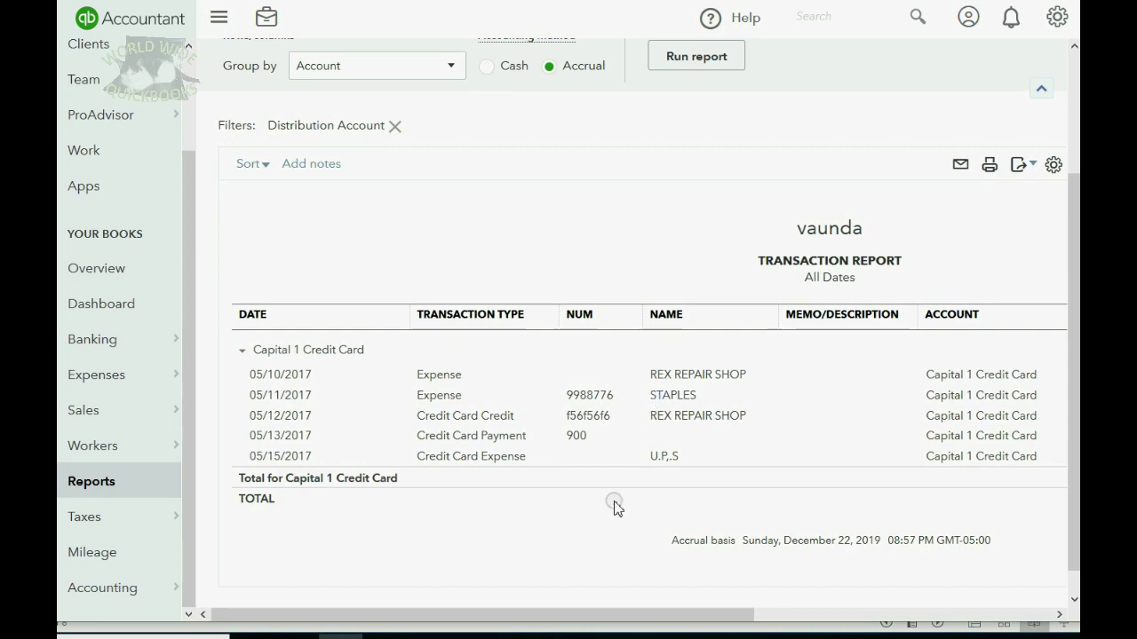
pyautogui.moveTo(597, 610); pyautogui.dragTo(619, 601)
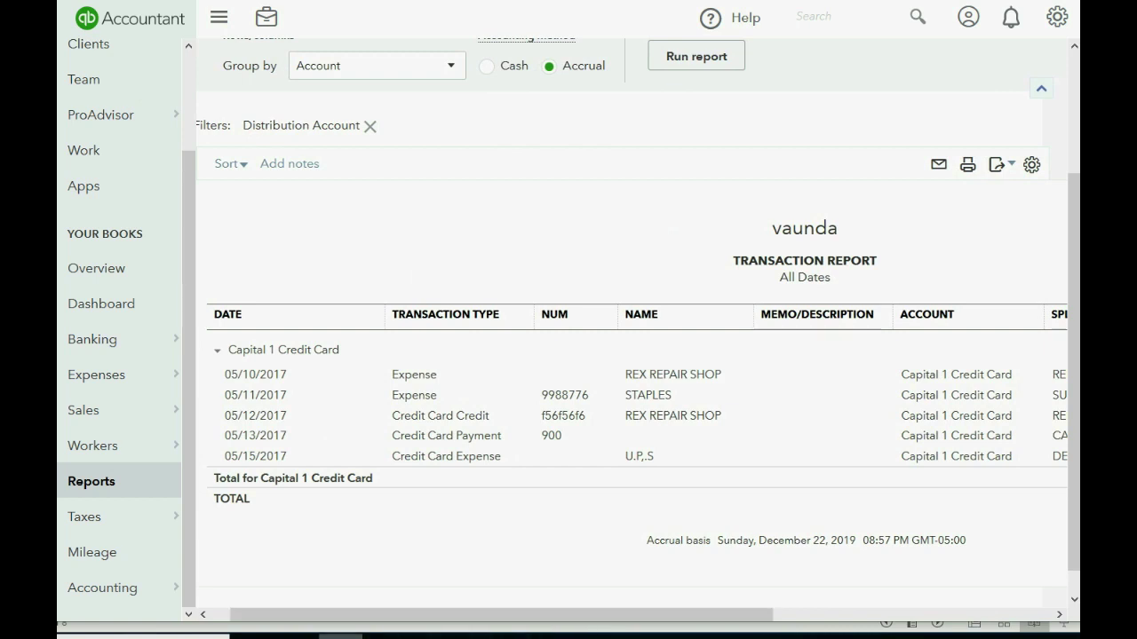
pyautogui.click(425, 627)
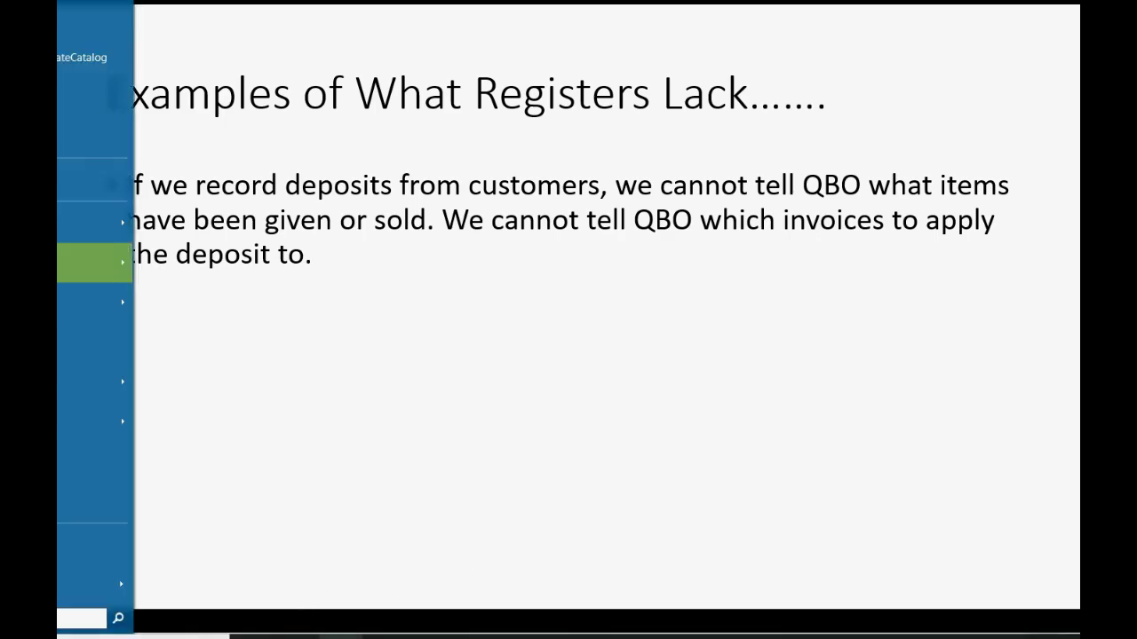
pyautogui.click(330, 637)
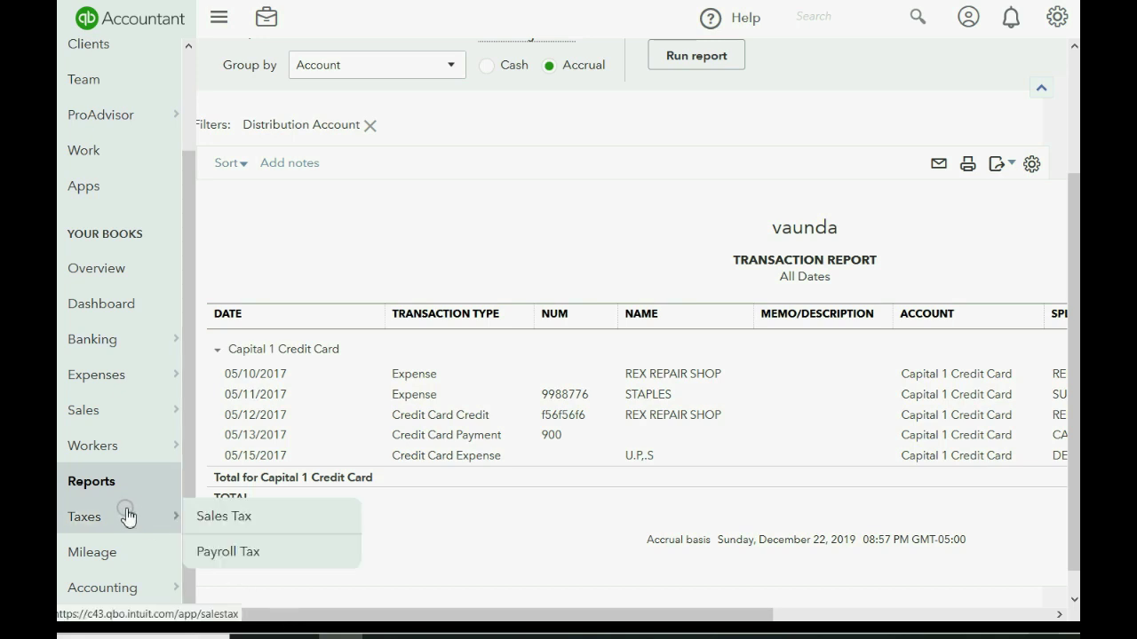
# Step: Open the CASH IN BANK register from the Chart of Accounts
pyautogui.moveTo(141, 597)
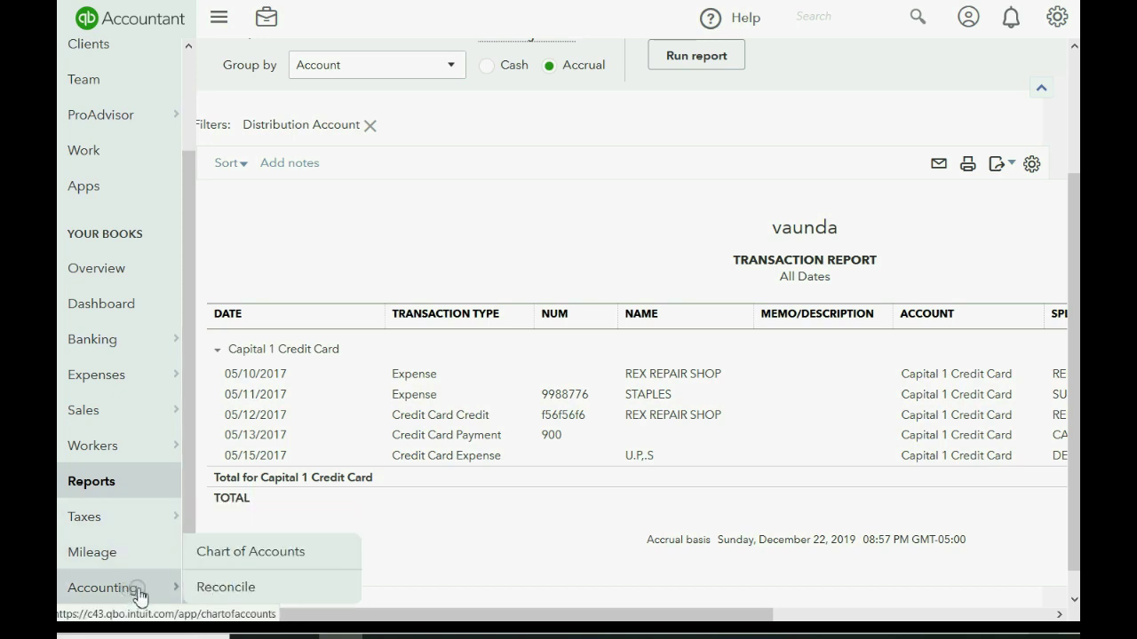
pyautogui.click(229, 556)
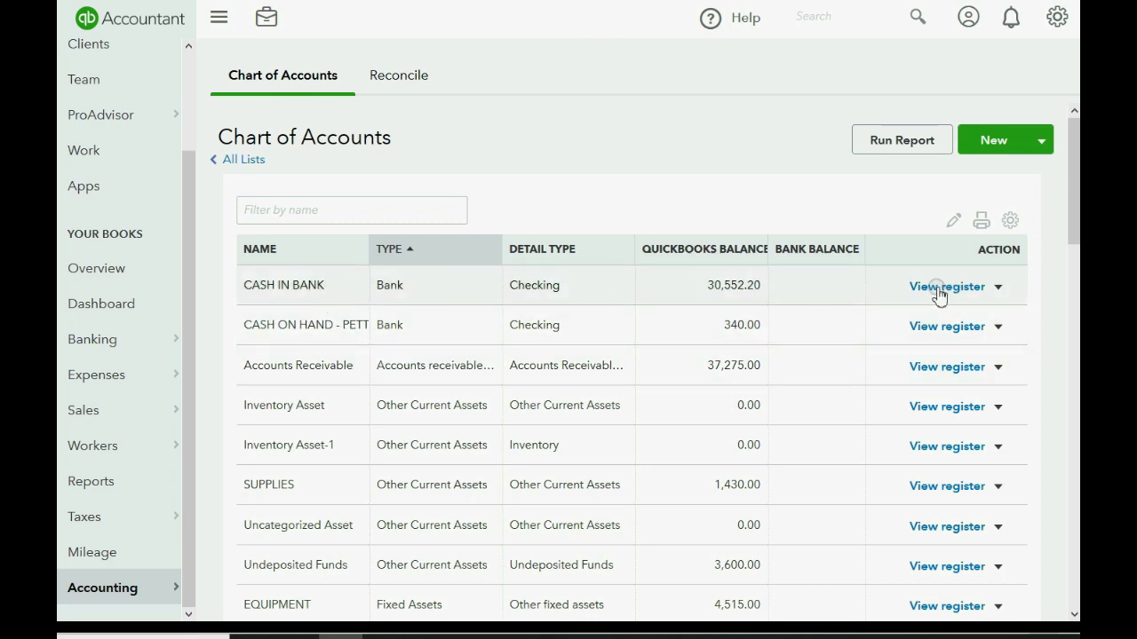
pyautogui.click(937, 288)
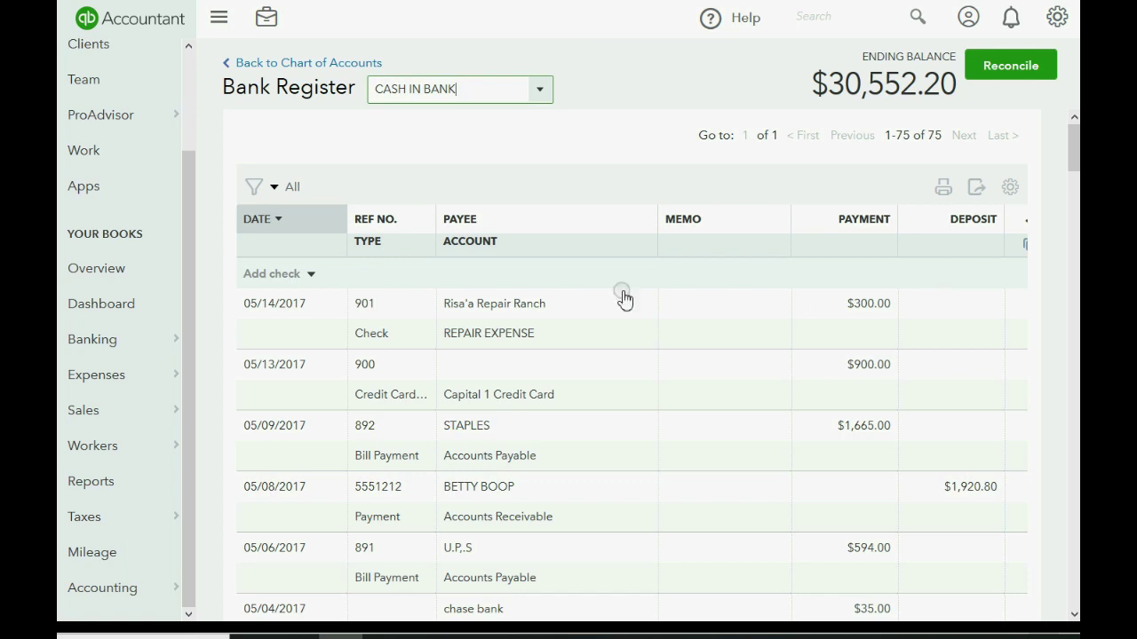
# Step: Start a new deposit entry in the CASH IN BANK register and examine its payee field and the accounts offered
pyautogui.click(310, 276)
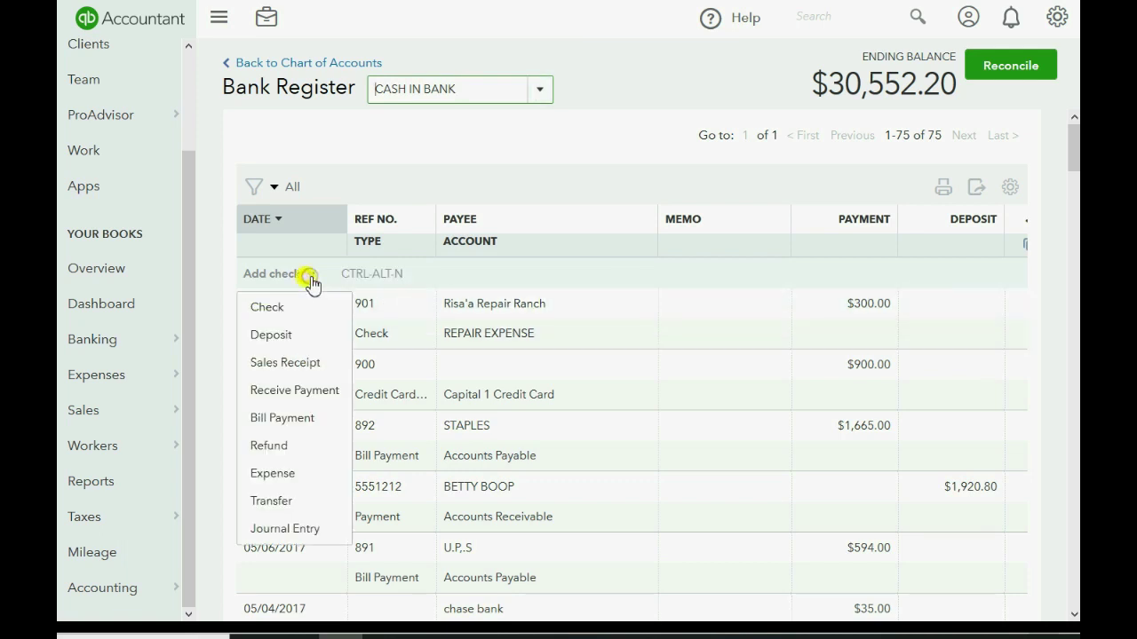
pyautogui.click(284, 334)
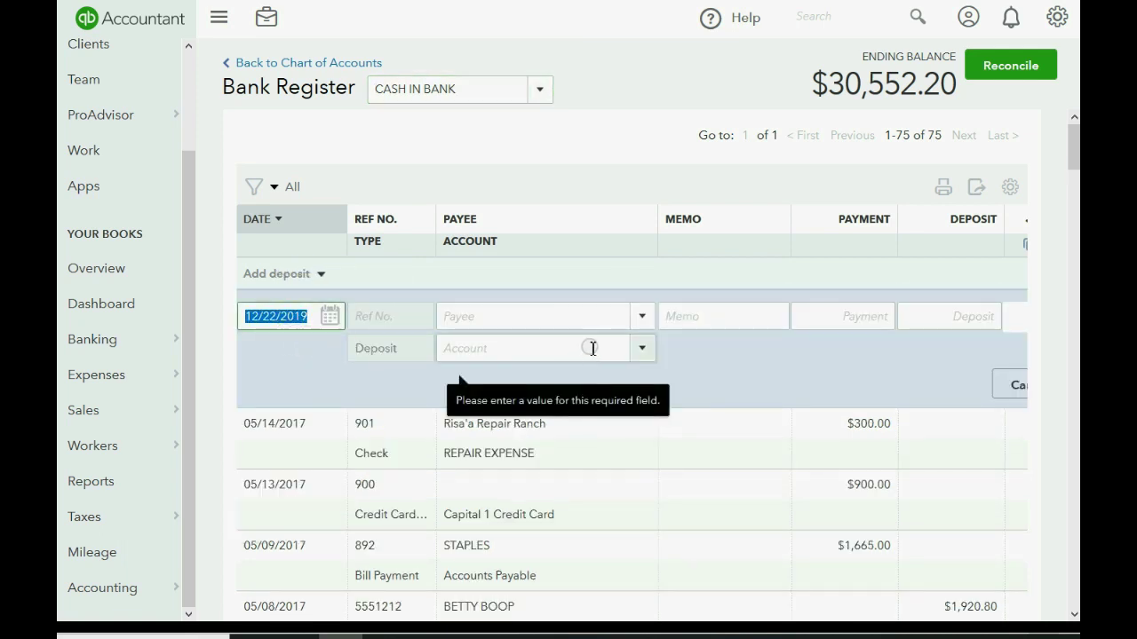
pyautogui.click(644, 317)
pyautogui.click(646, 320)
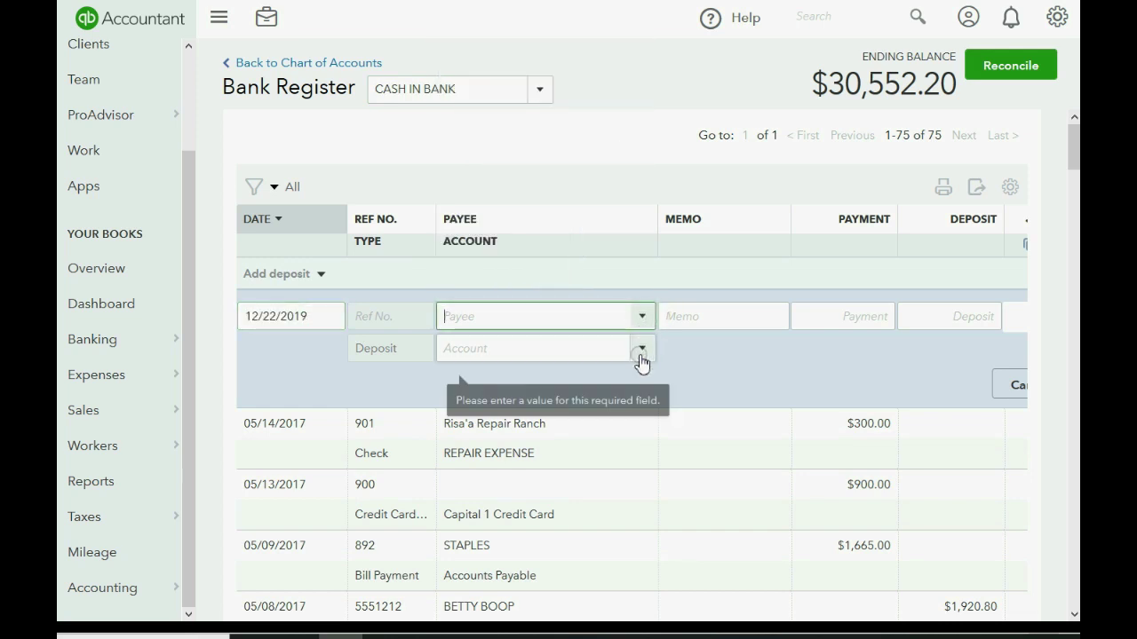
pyautogui.click(642, 351)
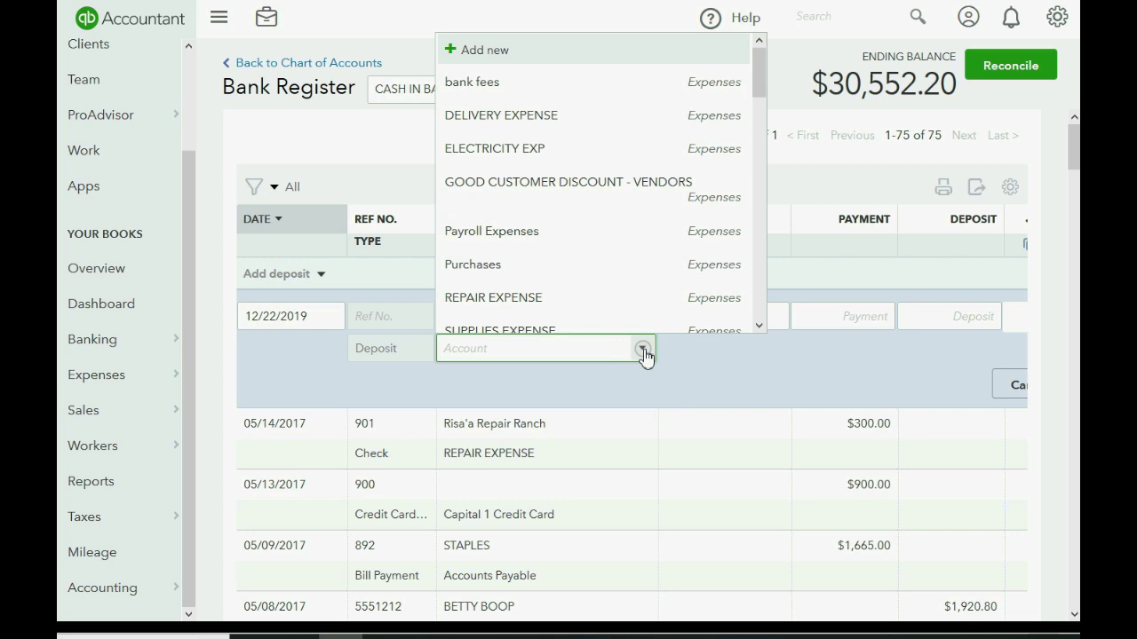
pyautogui.click(643, 350)
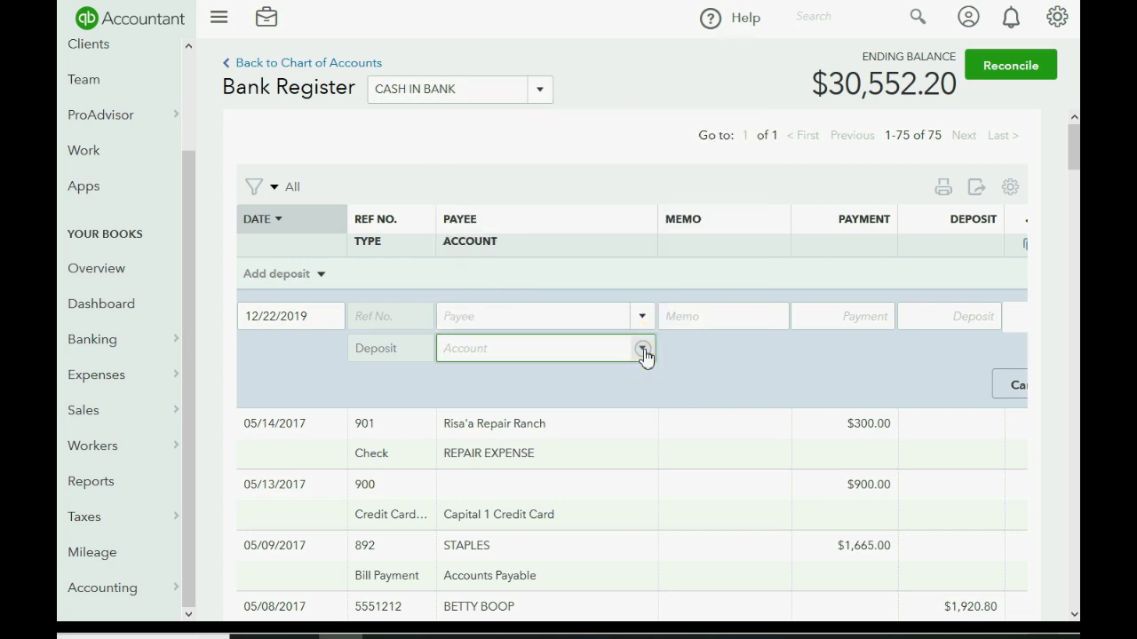
pyautogui.click(643, 351)
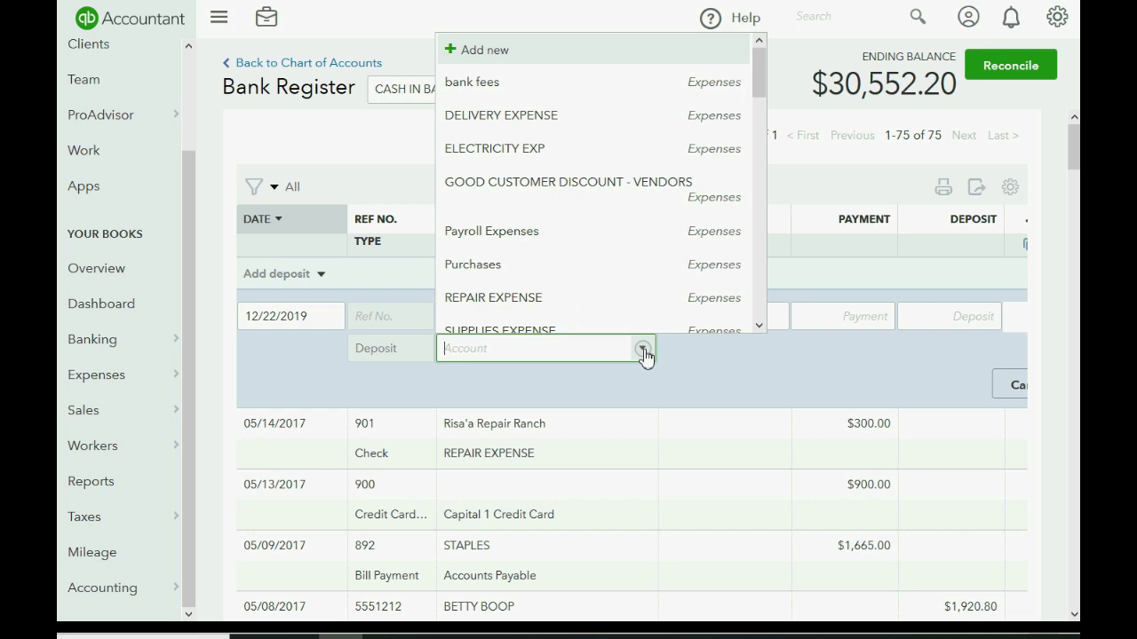
pyautogui.click(643, 352)
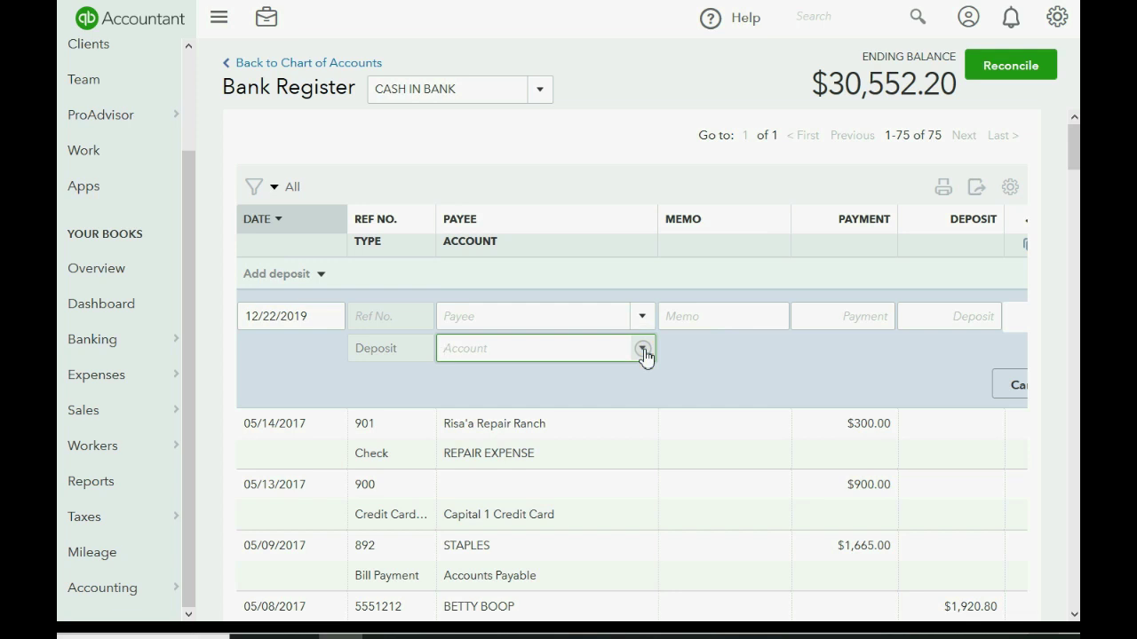
pyautogui.click(643, 352)
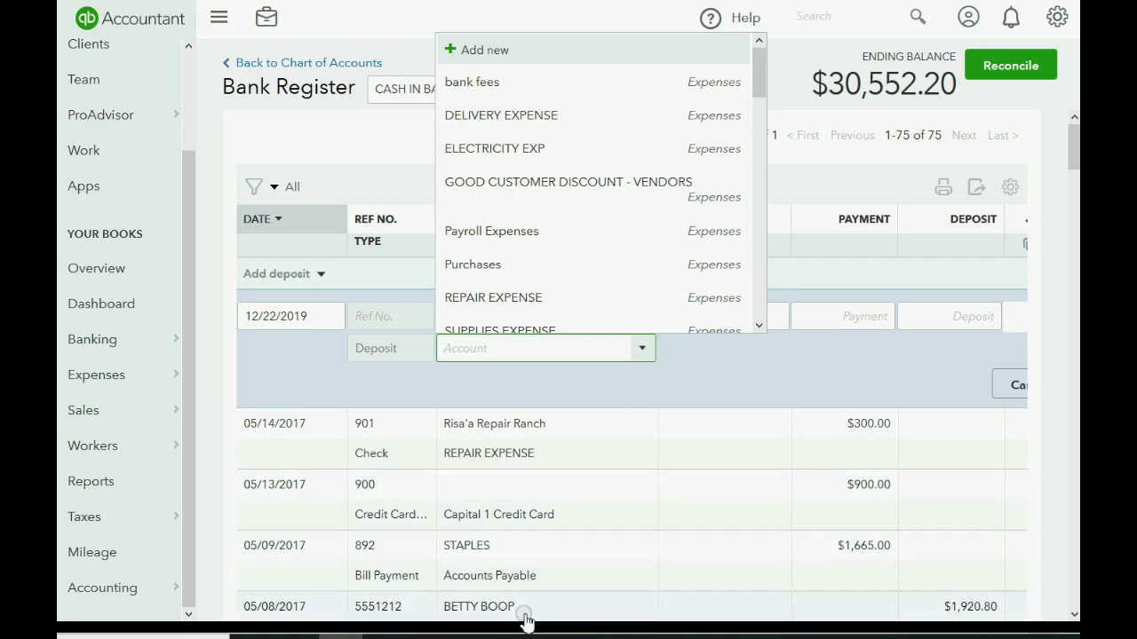
pyautogui.moveTo(426, 635)
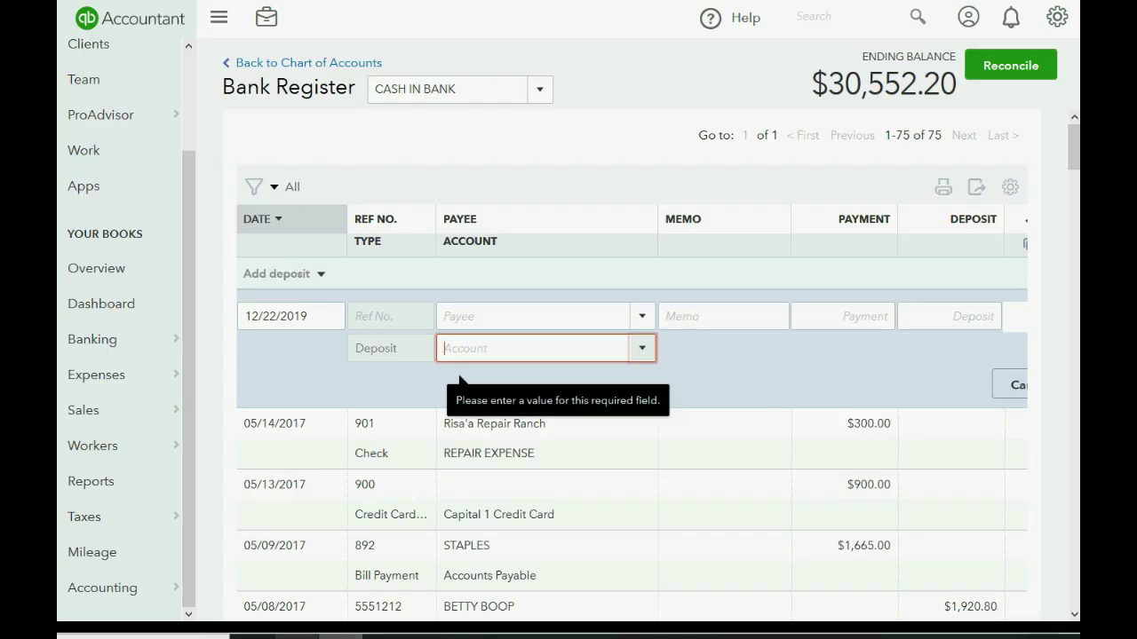
# Step: Change the new register entry's transaction type from deposit to Check
pyautogui.click(315, 276)
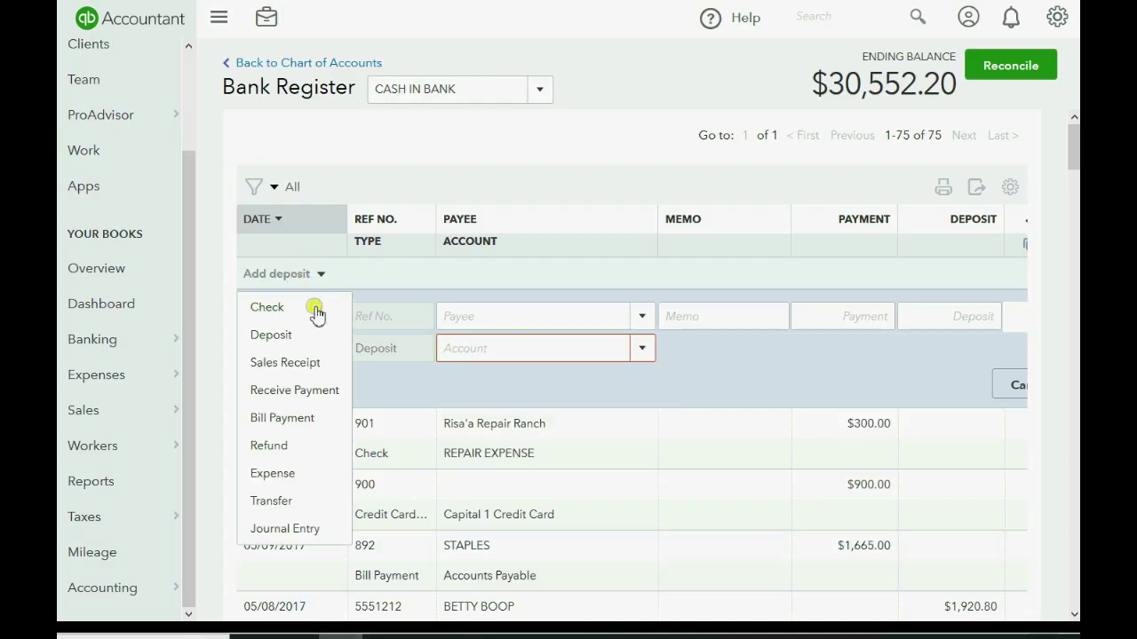
pyautogui.click(314, 308)
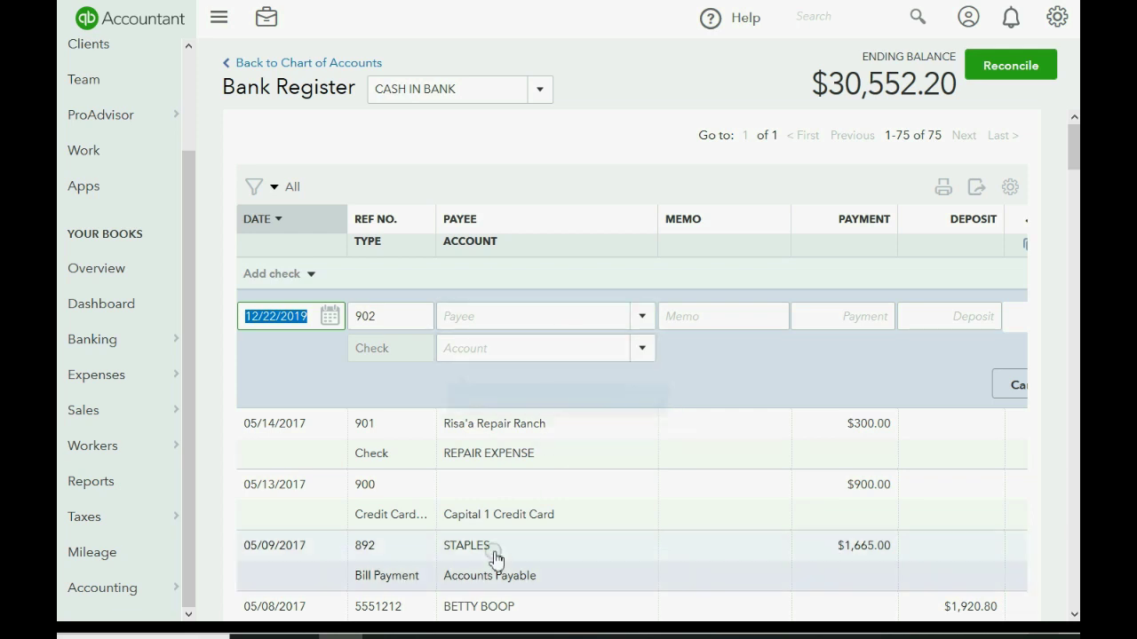
pyautogui.moveTo(429, 636)
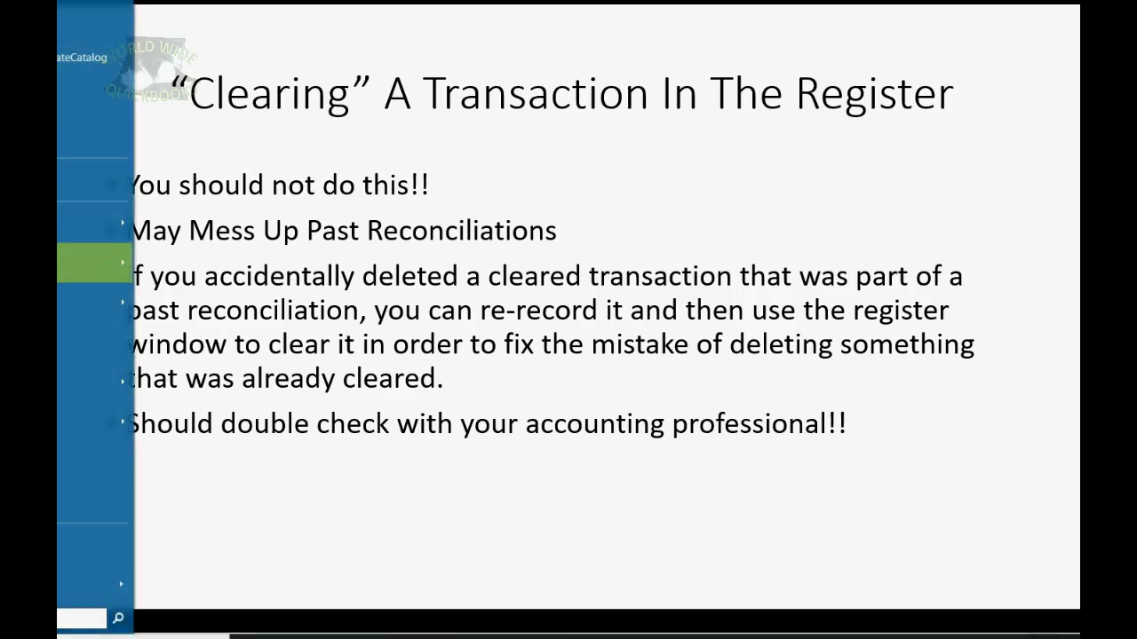
# Step: Switch back to QuickBooks Online, widen the register window and mark the 05/13/2017 credit card payment 900 as cleared (C)
pyautogui.hotkey('alt', 'Tab')
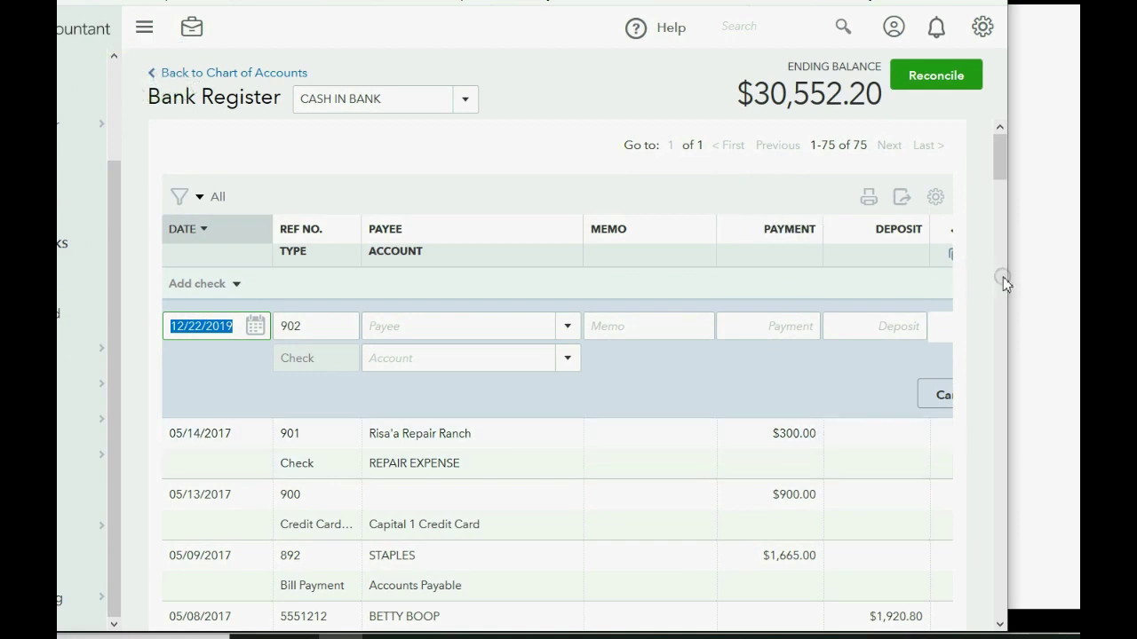
pyautogui.moveTo(1010, 275); pyautogui.dragTo(1071, 275)
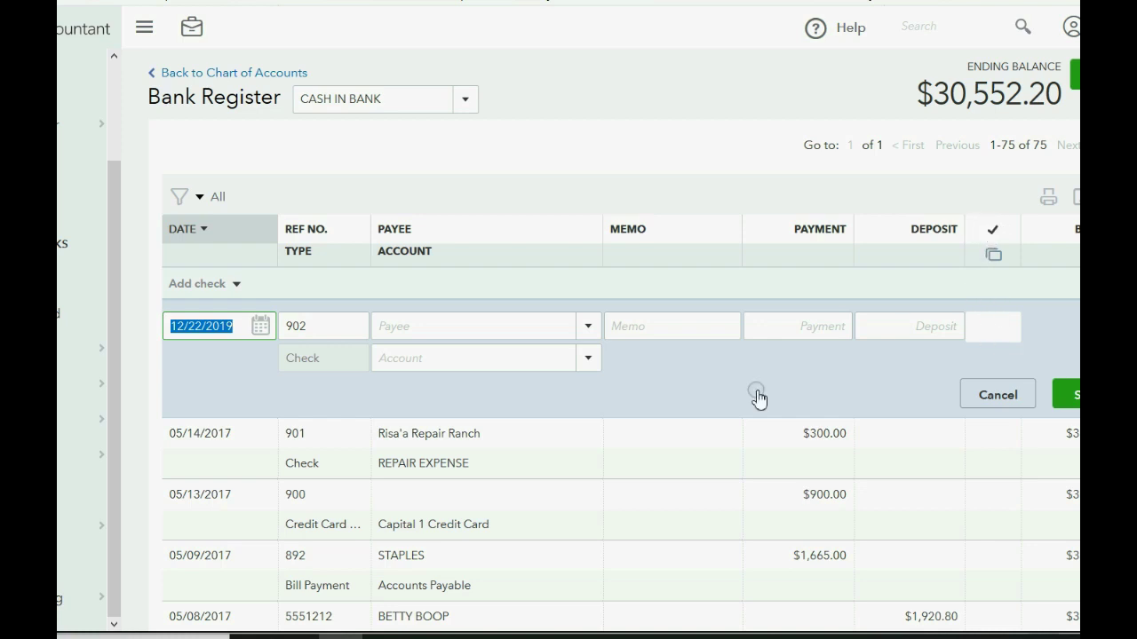
pyautogui.click(500, 506)
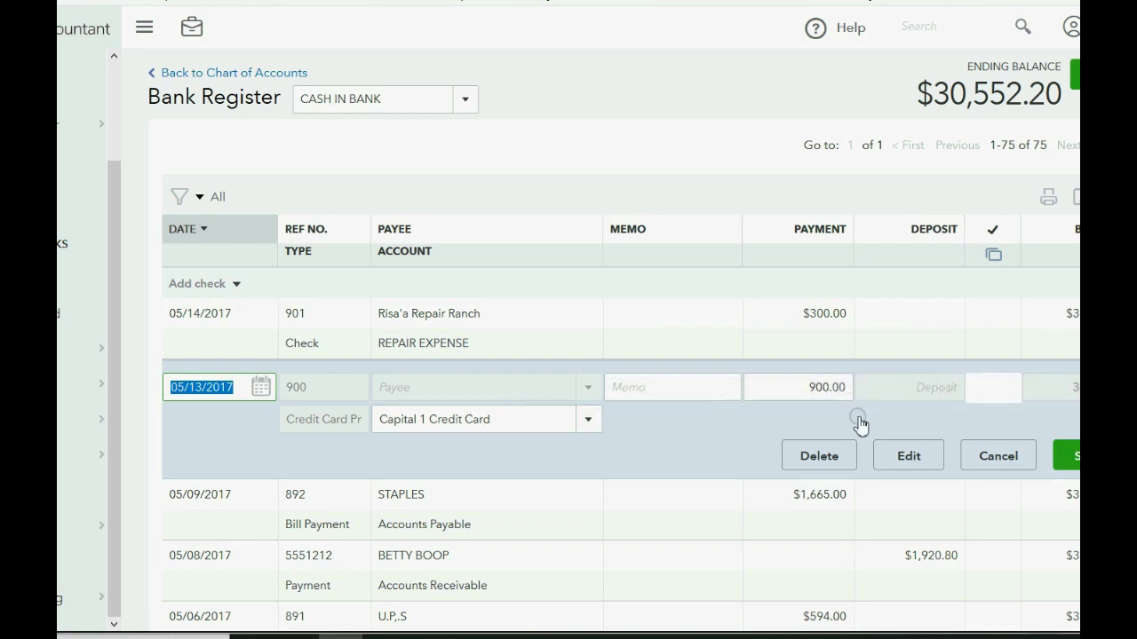
pyautogui.click(995, 393)
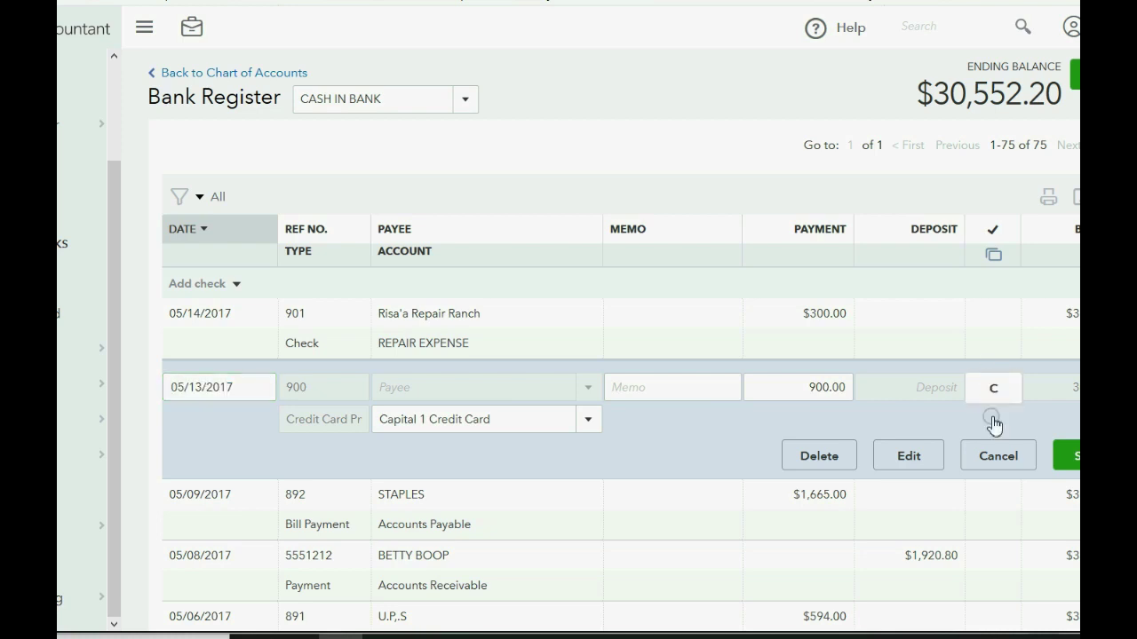